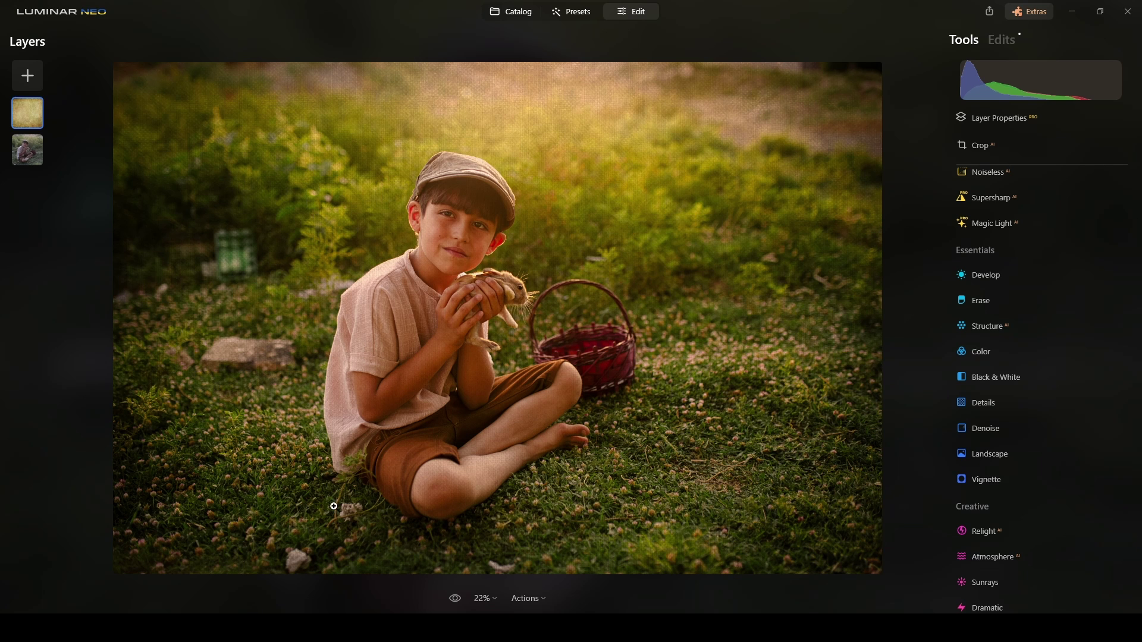
# Compare the edited photo against the unedited original with the before/after toggle.
pyautogui.click(455, 599)
pyautogui.click(456, 599)
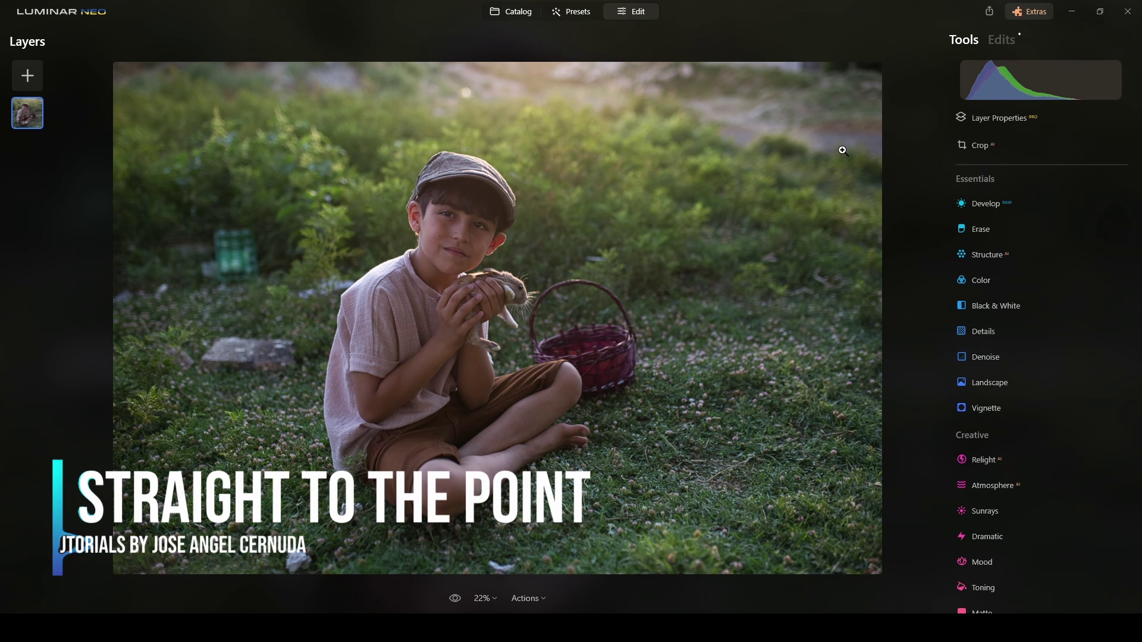
pyautogui.click(516, 14)
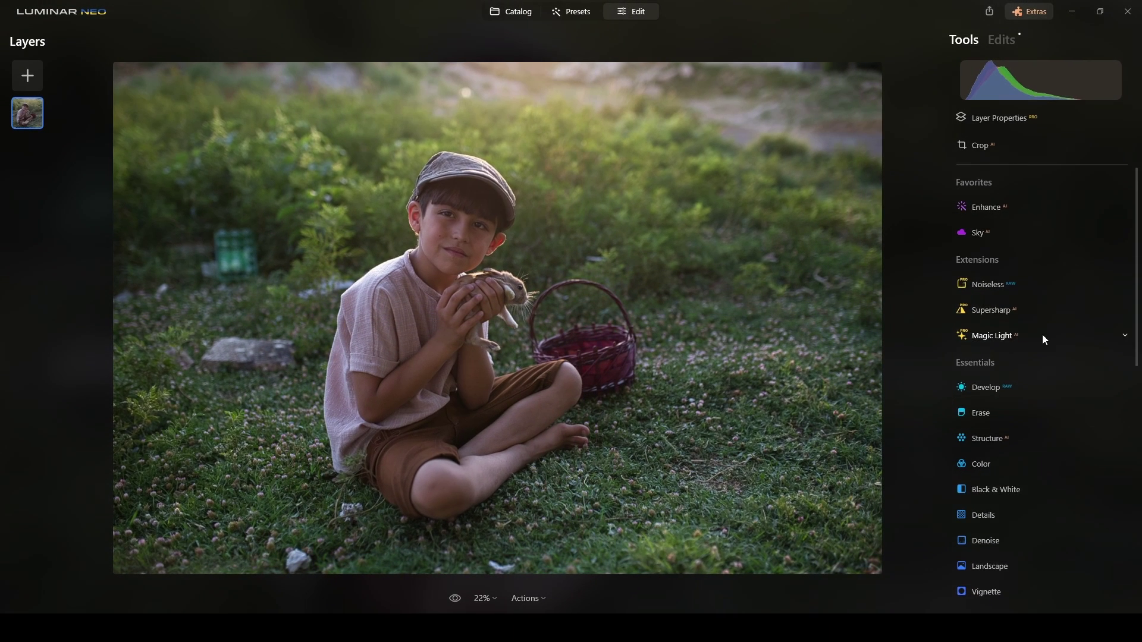
pyautogui.scroll(-2, 1040, 334)
# In Develop, apply the Camera Neutral profile and raise Exposure to 0.64.
pyautogui.click(996, 317)
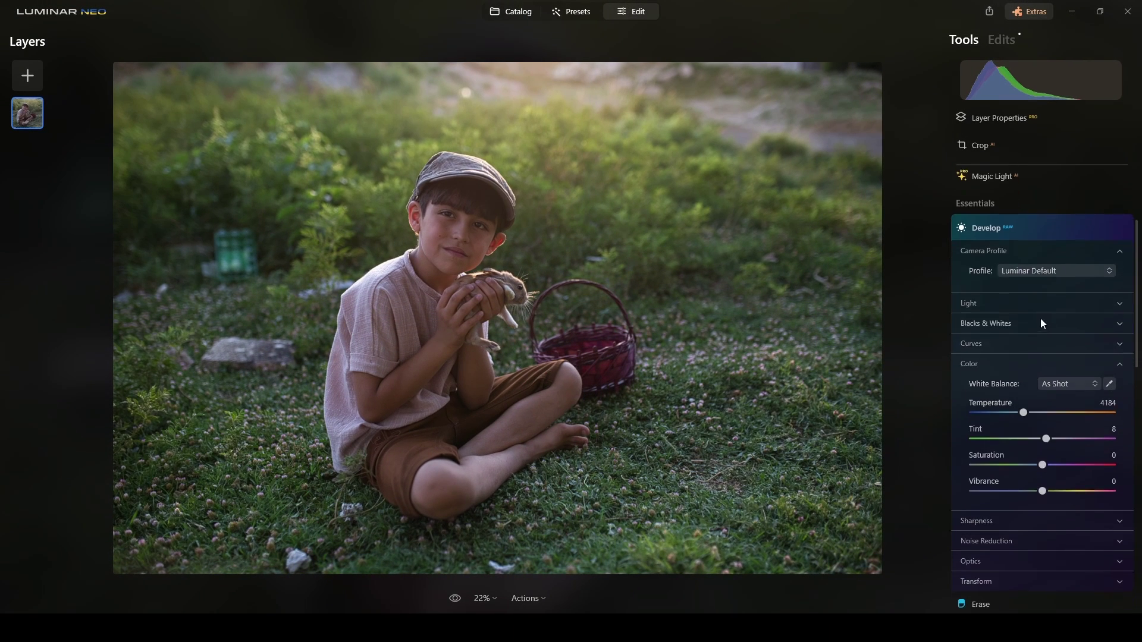
pyautogui.click(1055, 271)
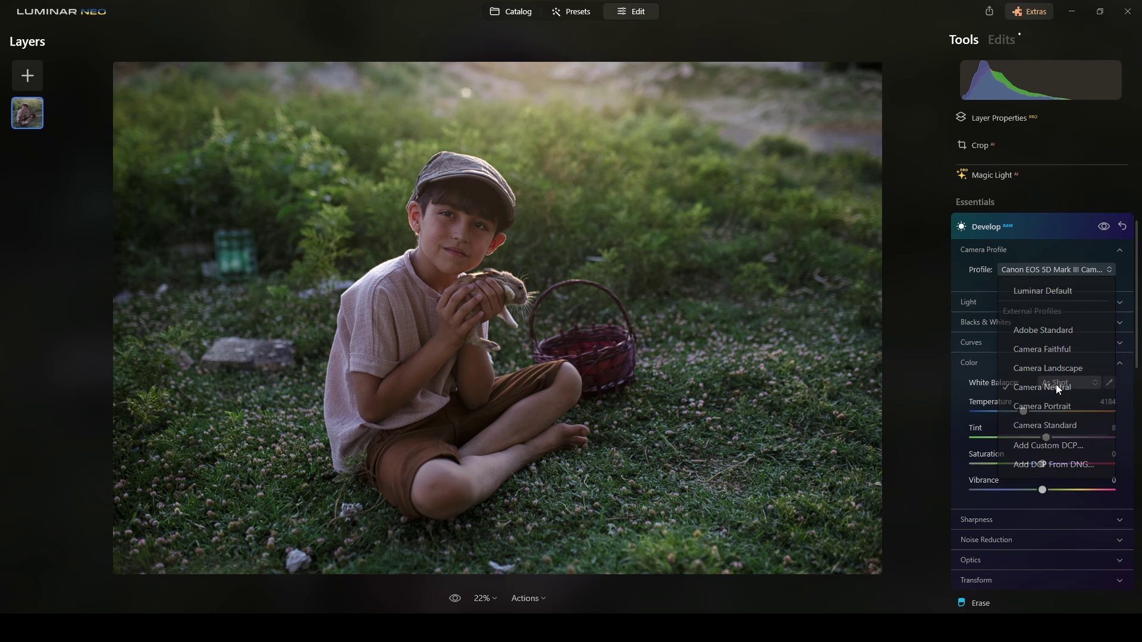
pyautogui.click(1058, 388)
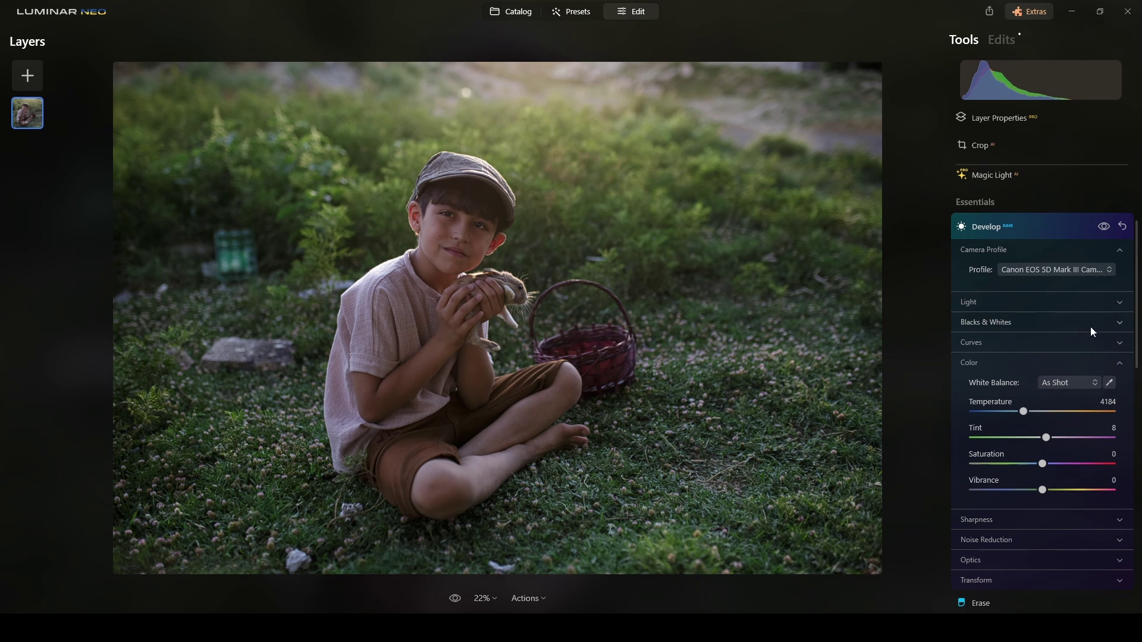
pyautogui.click(1118, 366)
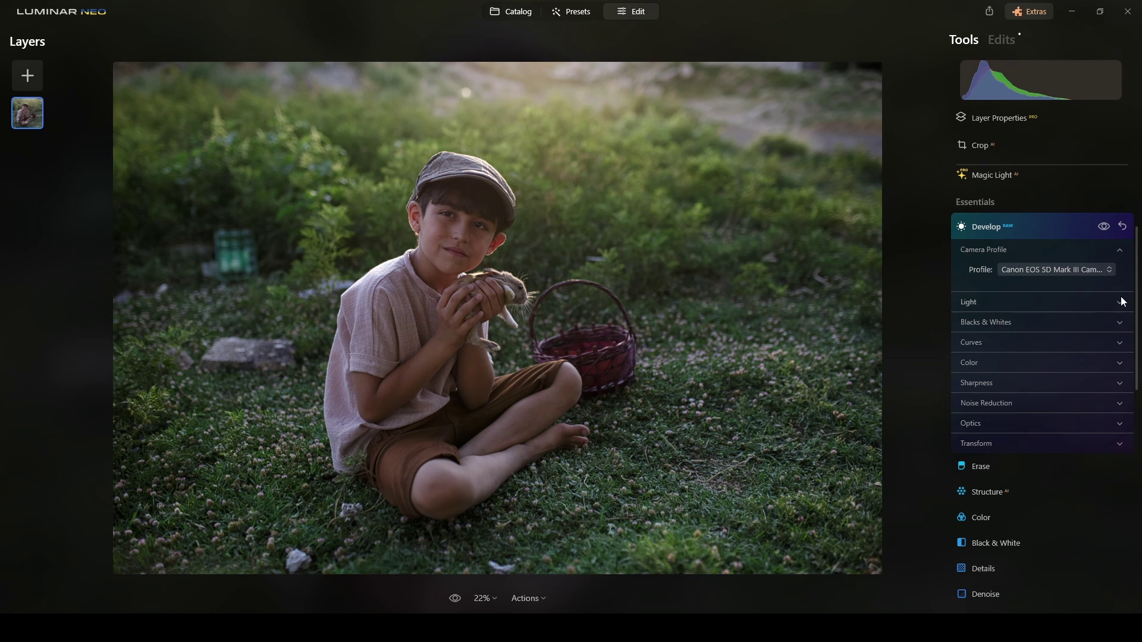
pyautogui.click(1115, 301)
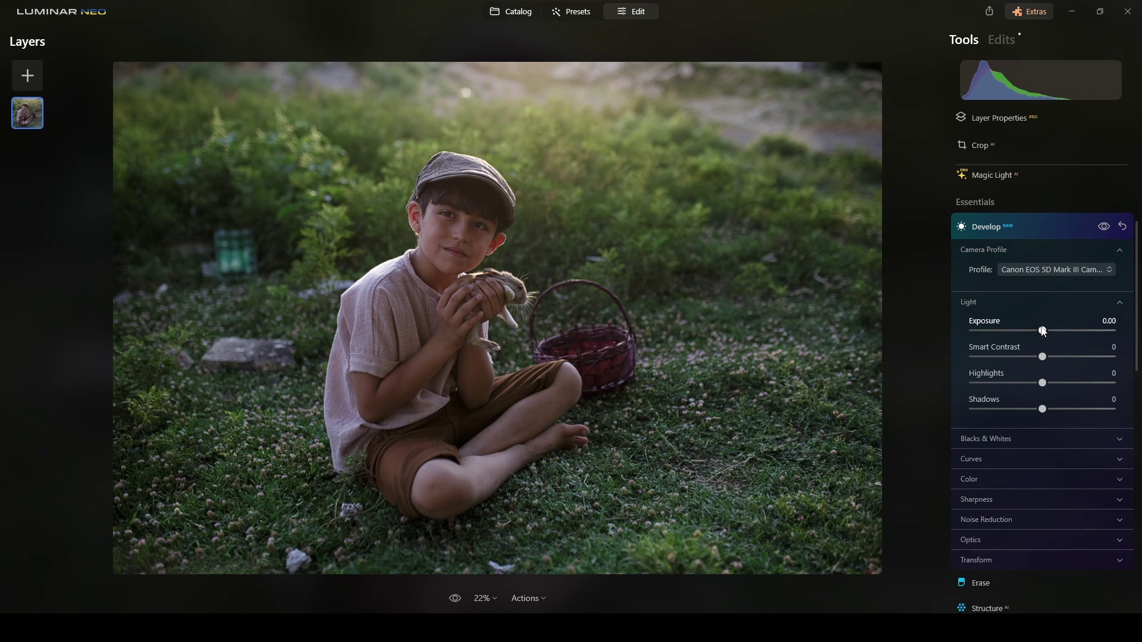
pyautogui.moveTo(1045, 333); pyautogui.dragTo(1055, 334)
pyautogui.click(1117, 302)
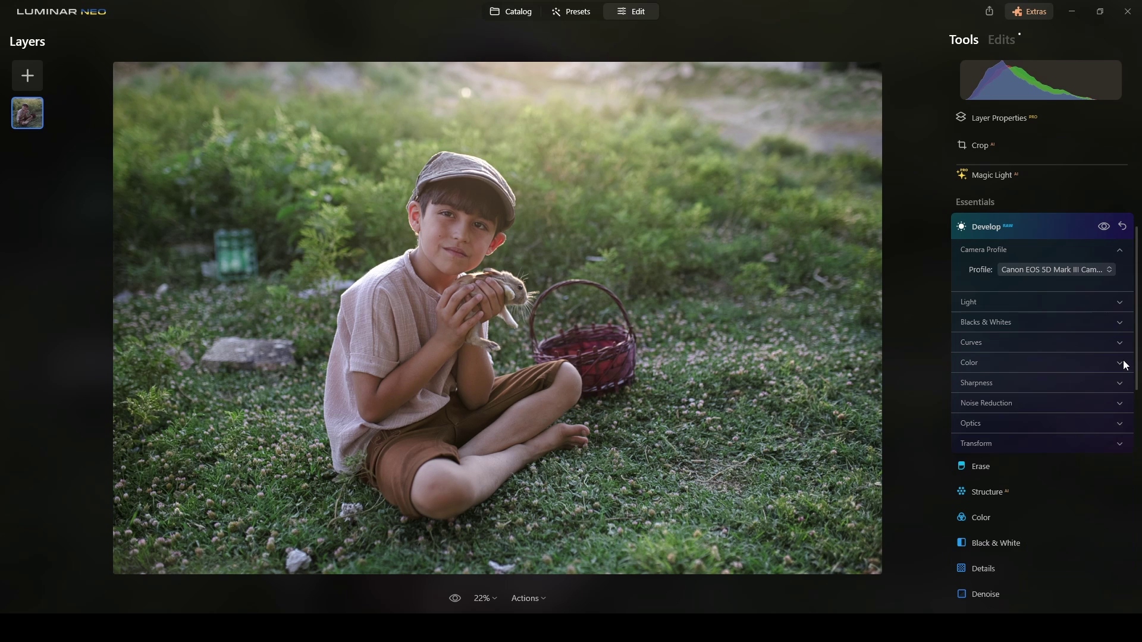
# Set the white balance preset to Daylight.
pyautogui.click(1120, 363)
pyautogui.click(1054, 384)
pyautogui.click(1070, 425)
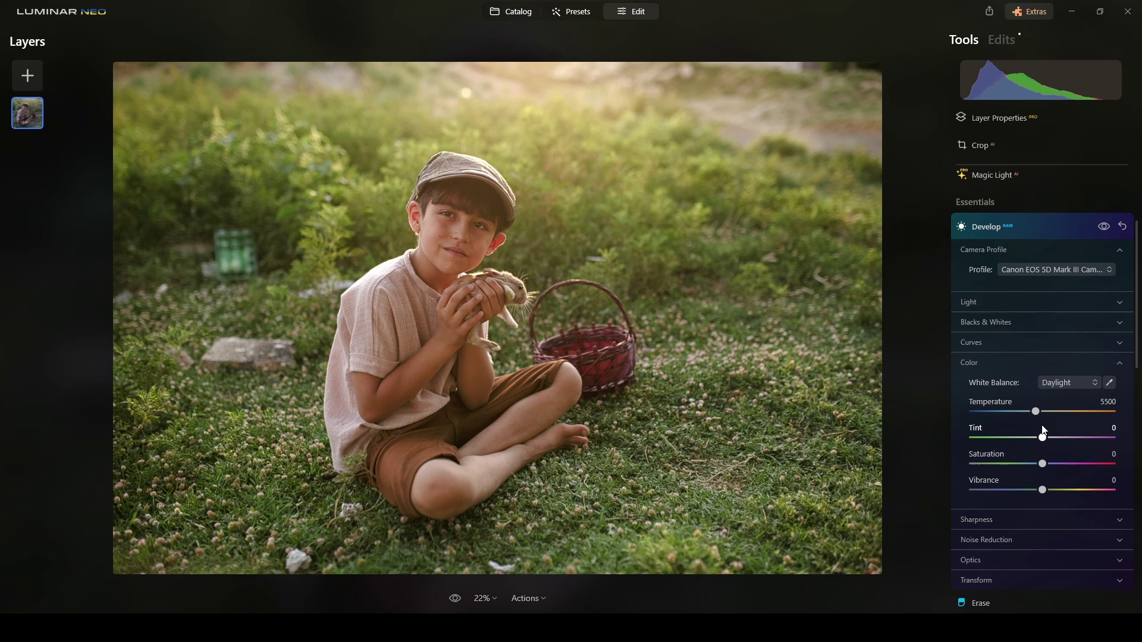
pyautogui.click(1117, 364)
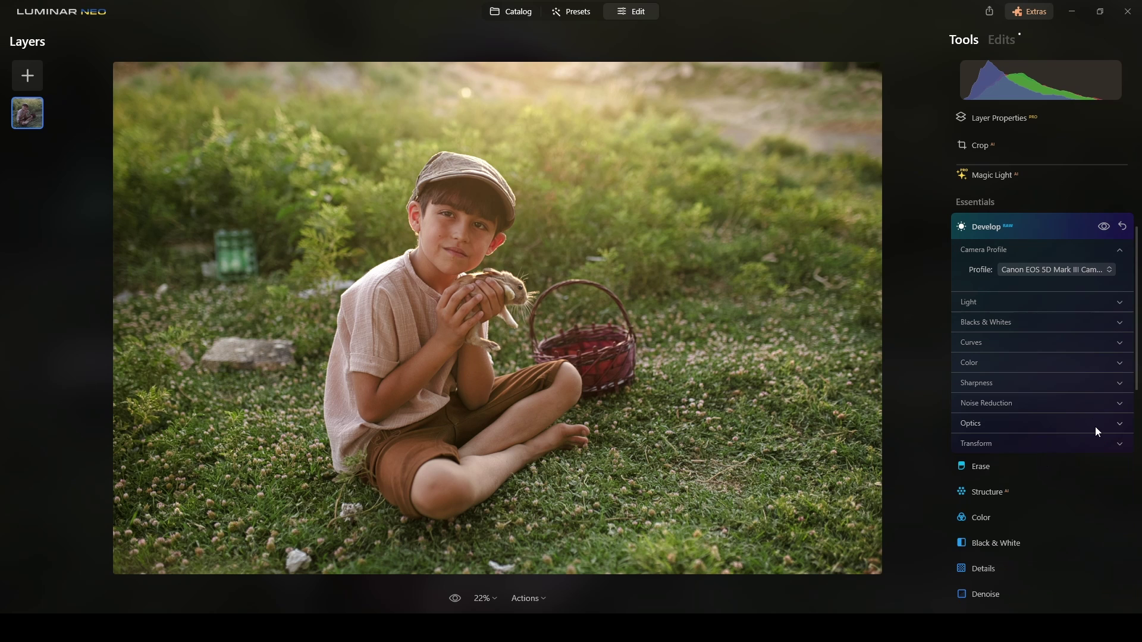
# Turn on automatic distortion and chromatic aberration corrections under Optics.
pyautogui.click(1096, 427)
pyautogui.click(973, 301)
pyautogui.click(972, 322)
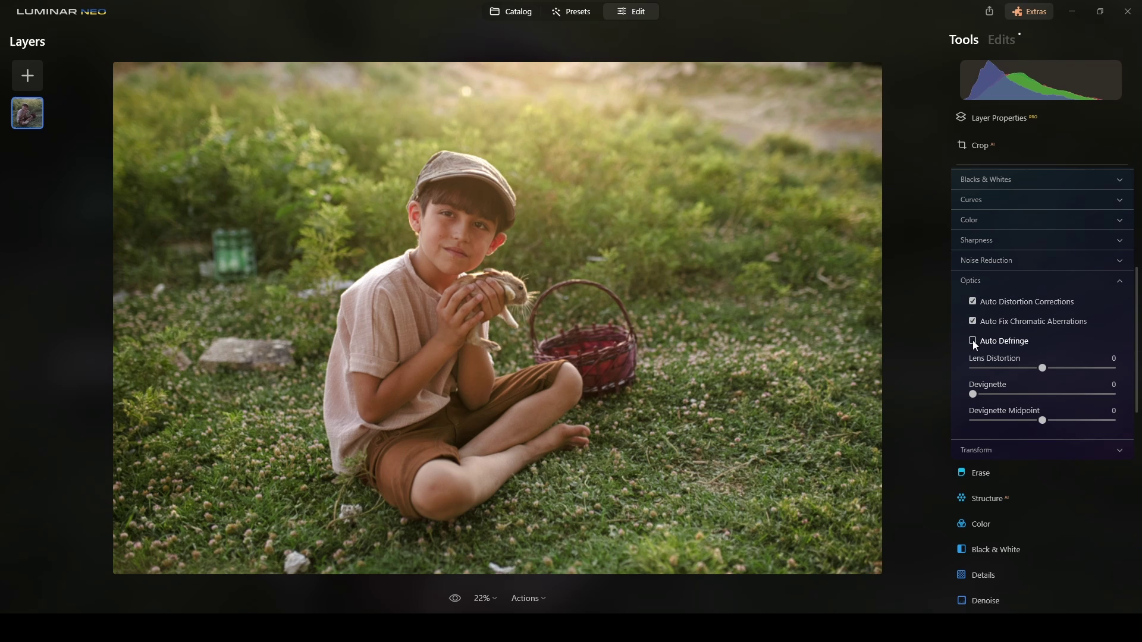
pyautogui.click(1118, 282)
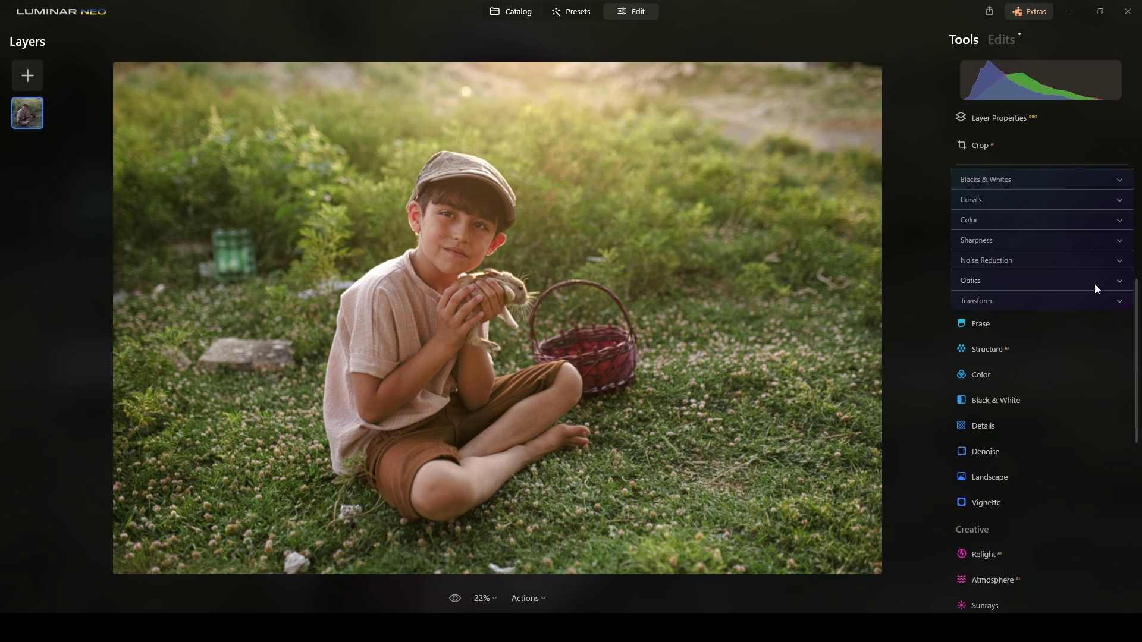
pyautogui.scroll(4, 1049, 276)
# Collapse Develop and scroll down to reveal the full Tools list.
pyautogui.click(1061, 296)
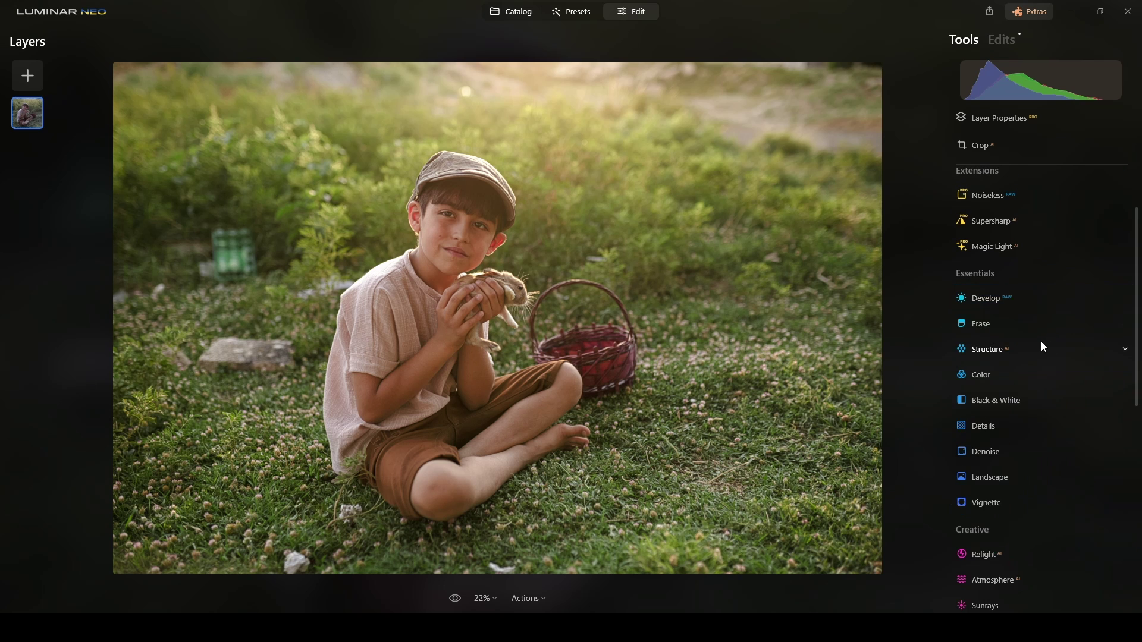
pyautogui.scroll(-2, 1041, 342)
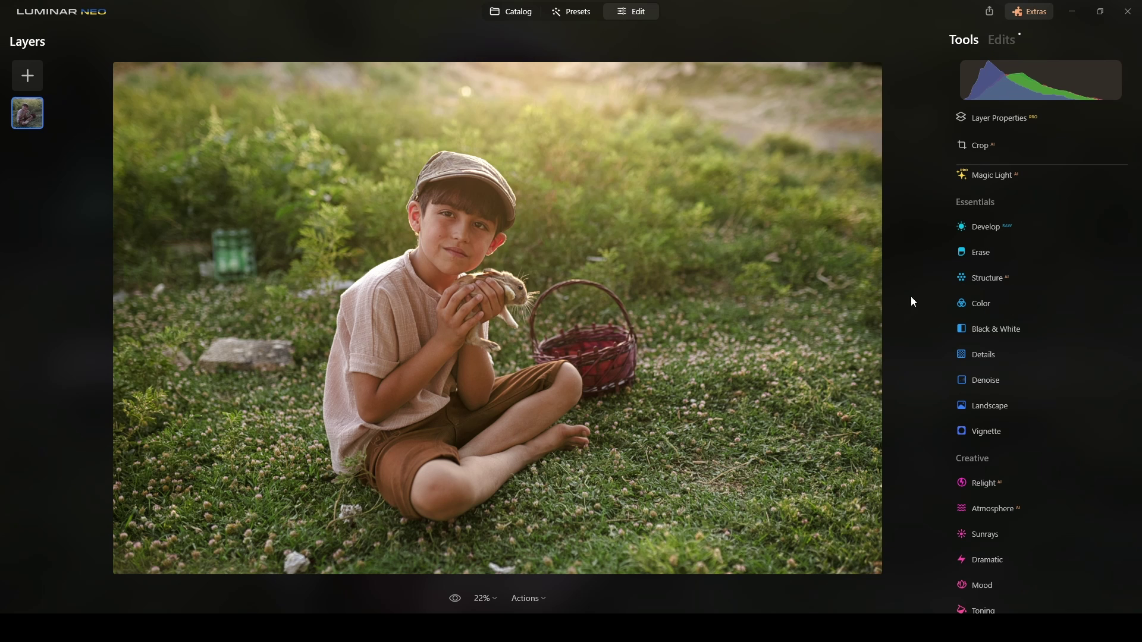
# Open the Color tool and set the HSL panel to Saturation mode.
pyautogui.click(986, 304)
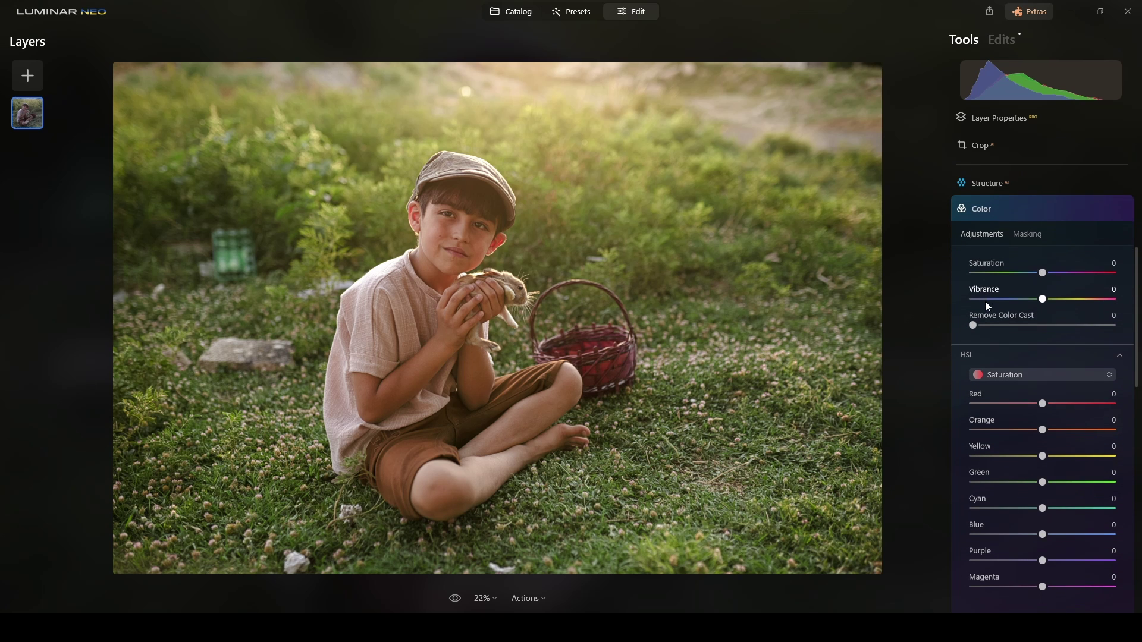
pyautogui.click(1084, 352)
pyautogui.click(1033, 352)
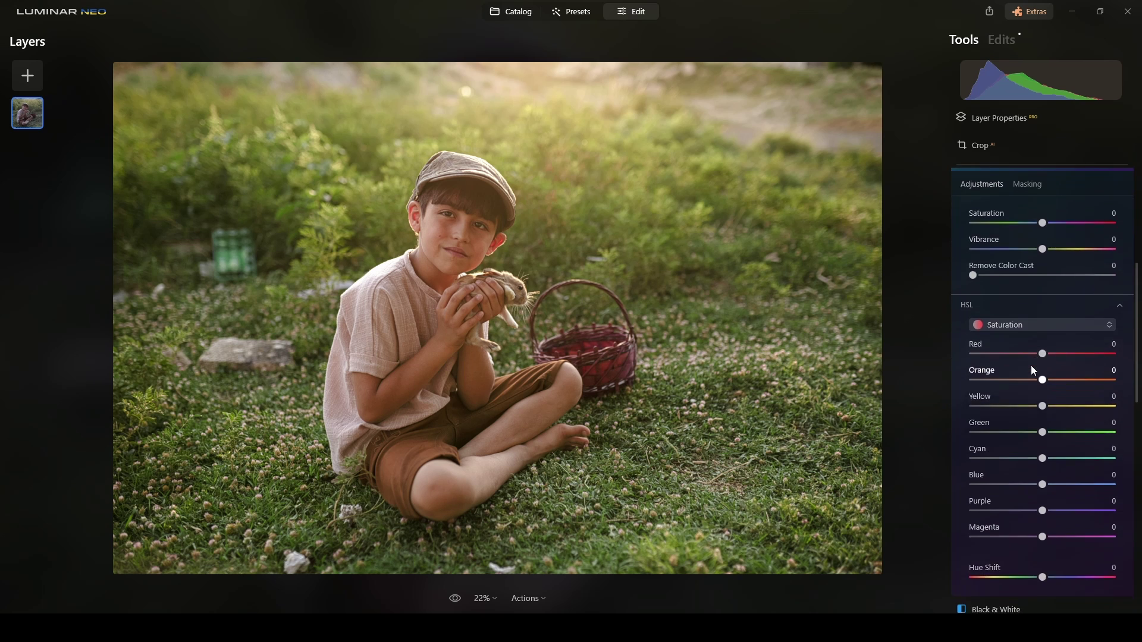
pyautogui.click(1035, 319)
pyautogui.click(1023, 356)
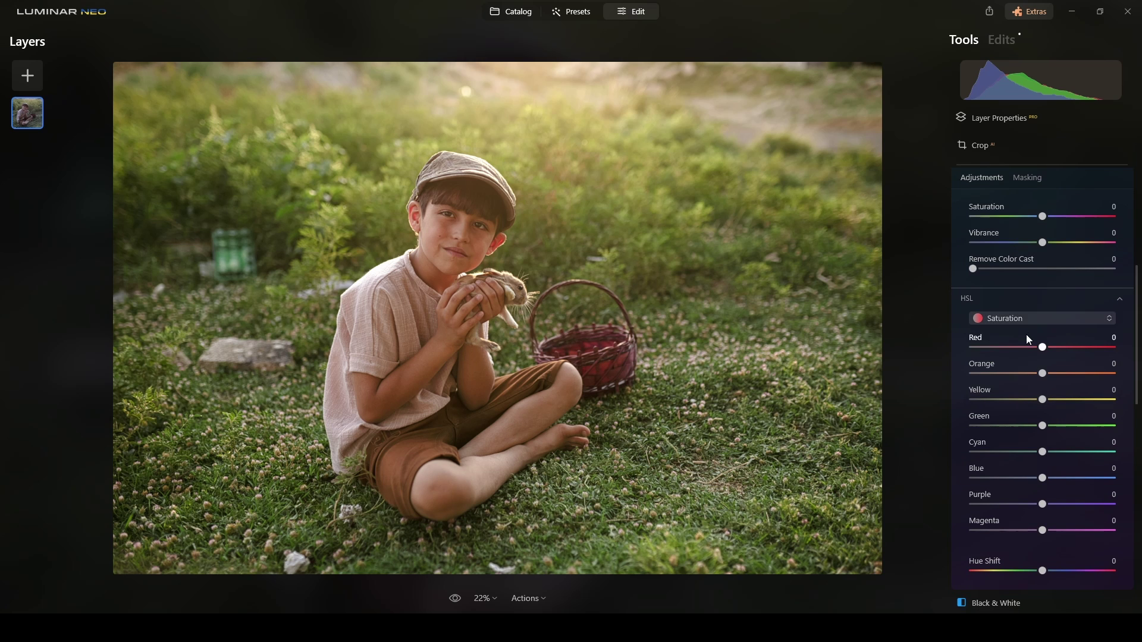
pyautogui.click(1024, 324)
pyautogui.click(1024, 334)
pyautogui.click(1029, 319)
pyautogui.click(1029, 377)
pyautogui.click(1034, 323)
pyautogui.click(1017, 356)
# Set HSL saturation Red 29, Orange 33, Yellow 52, Green 11, and overall Saturation -14.
pyautogui.moveTo(1043, 347); pyautogui.dragTo(1072, 379)
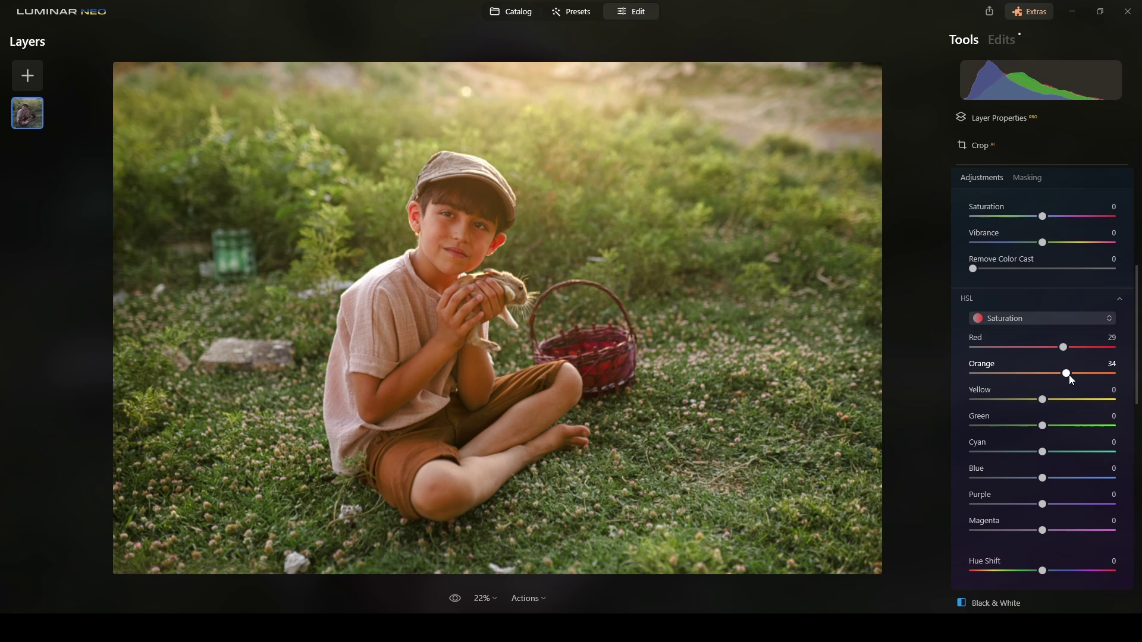
pyautogui.moveTo(1070, 375); pyautogui.dragTo(1054, 427)
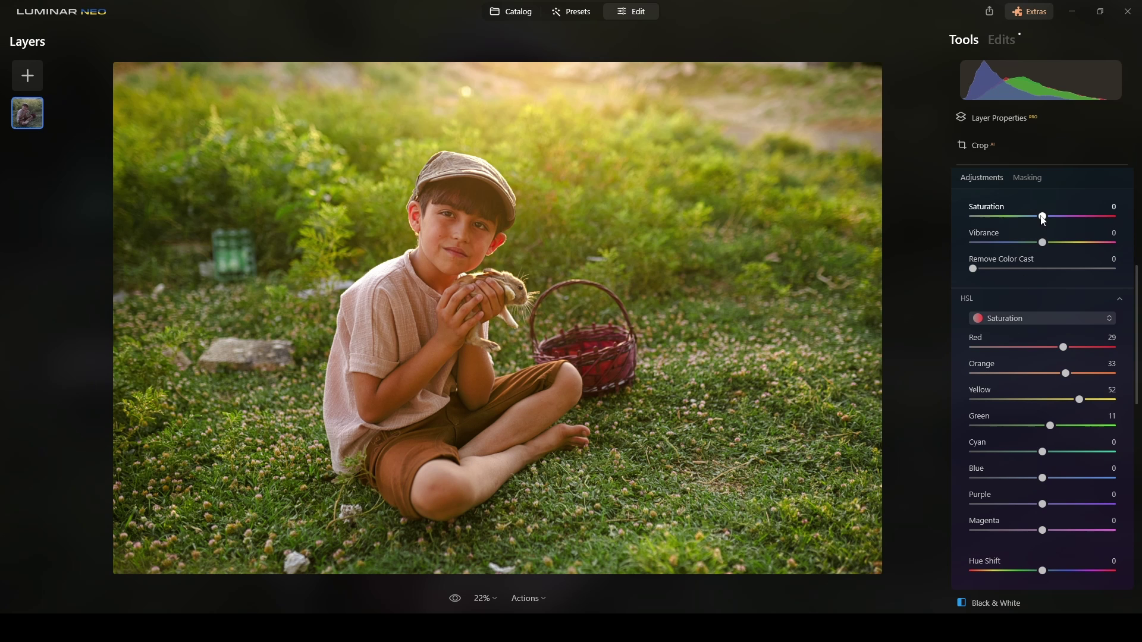
pyautogui.moveTo(1042, 216); pyautogui.dragTo(1030, 218)
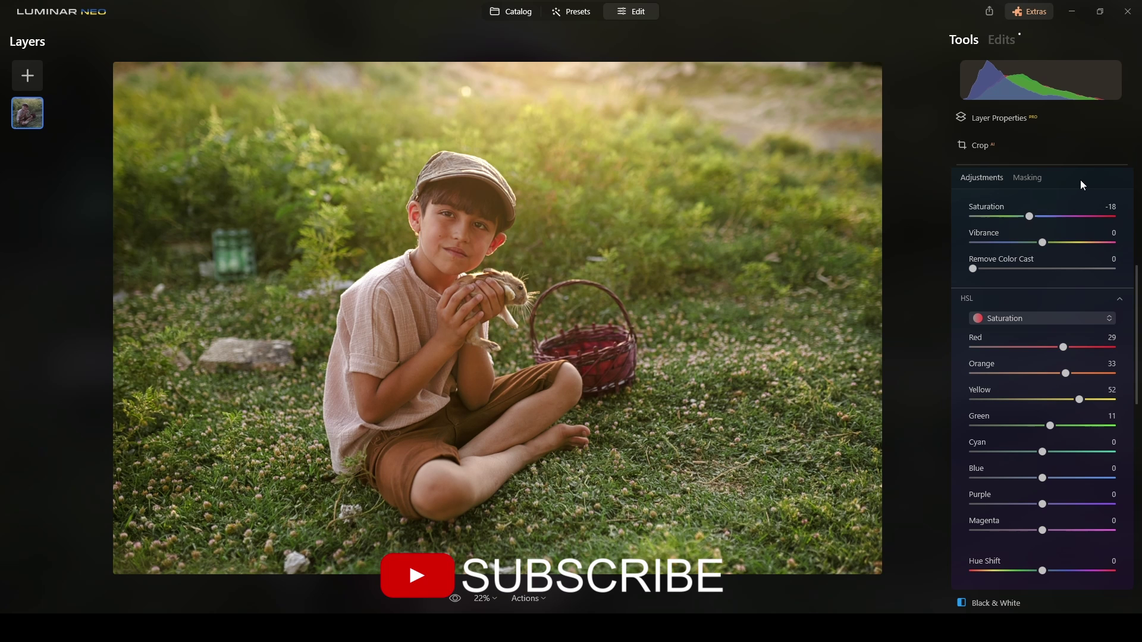
pyautogui.scroll(2, 1080, 180)
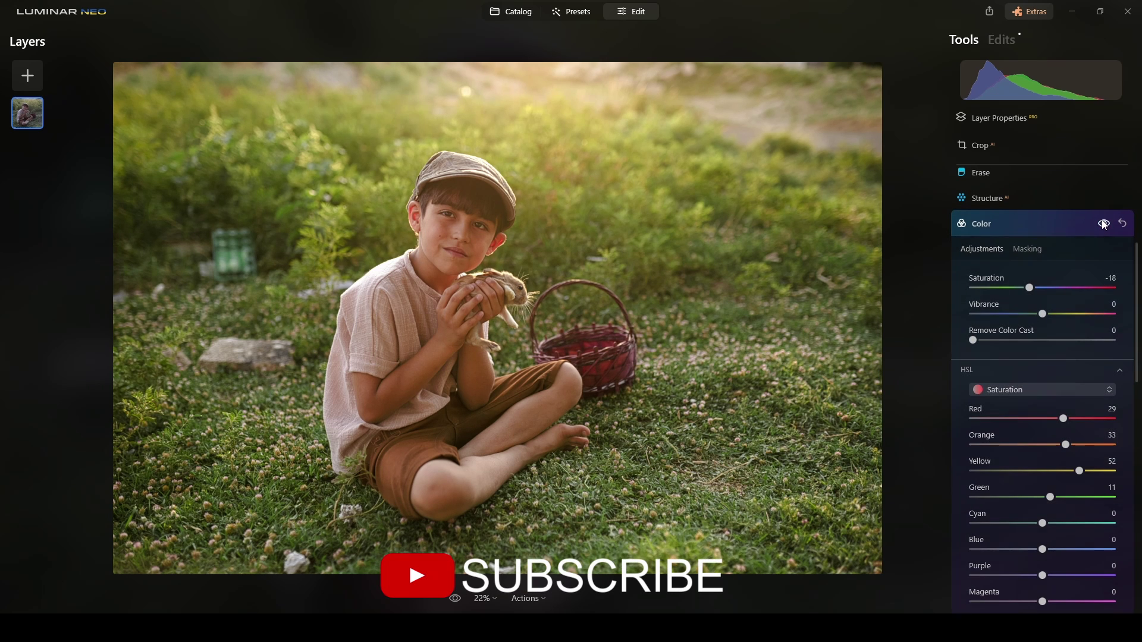
pyautogui.moveTo(1033, 288); pyautogui.dragTo(1036, 289)
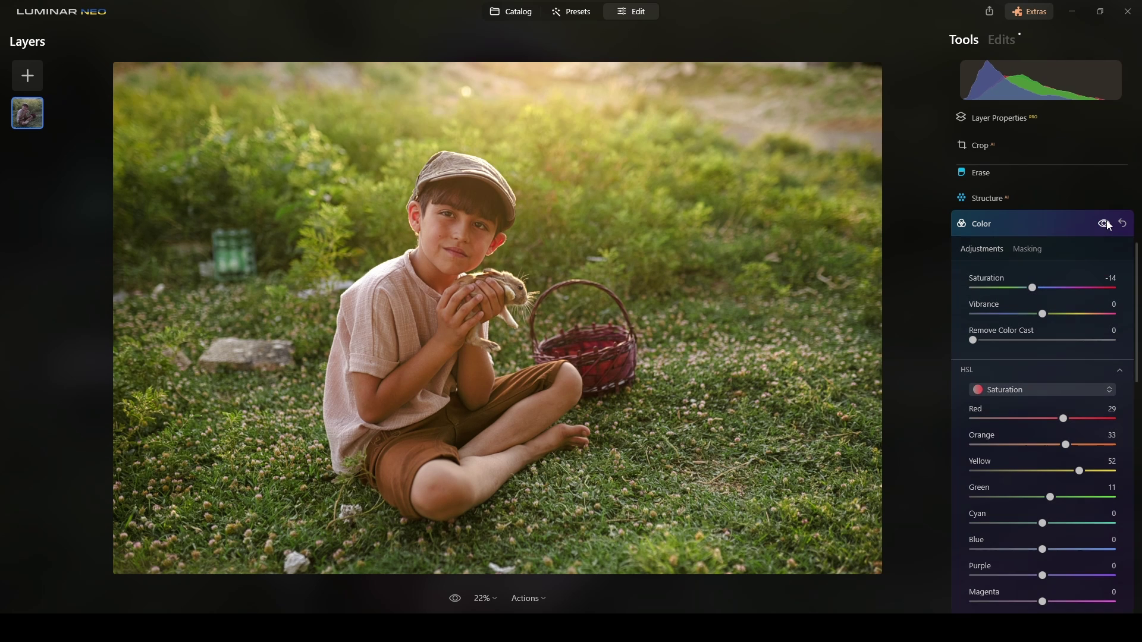
# Close Color, open the Glow tool and switch its style from Soft Focus to Glow.
pyautogui.click(1058, 222)
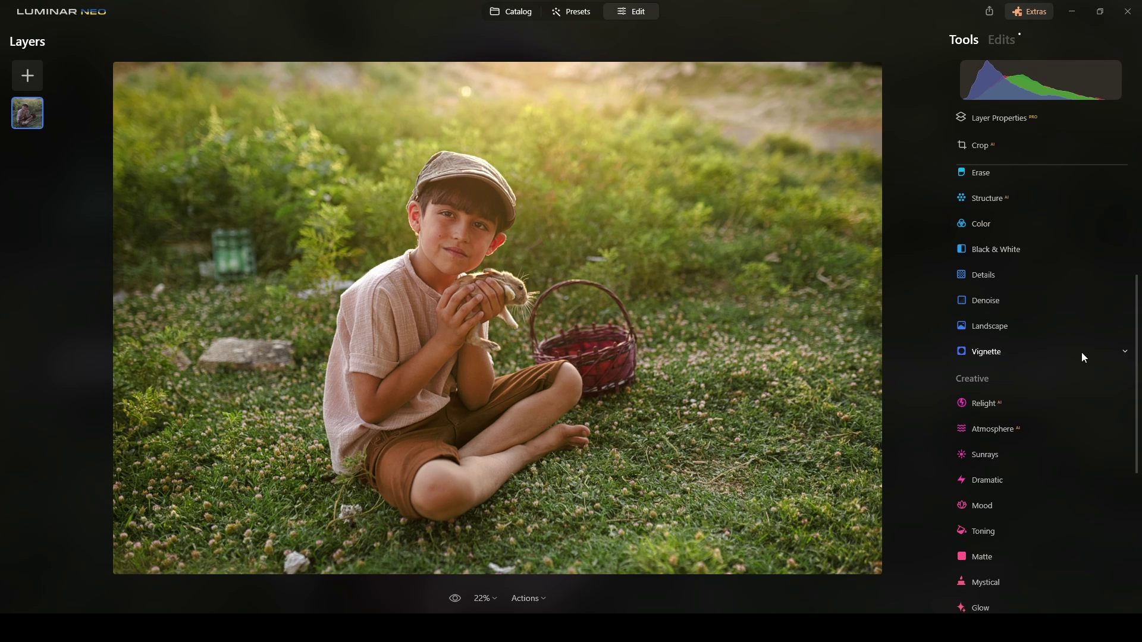
pyautogui.scroll(-5, 1048, 359)
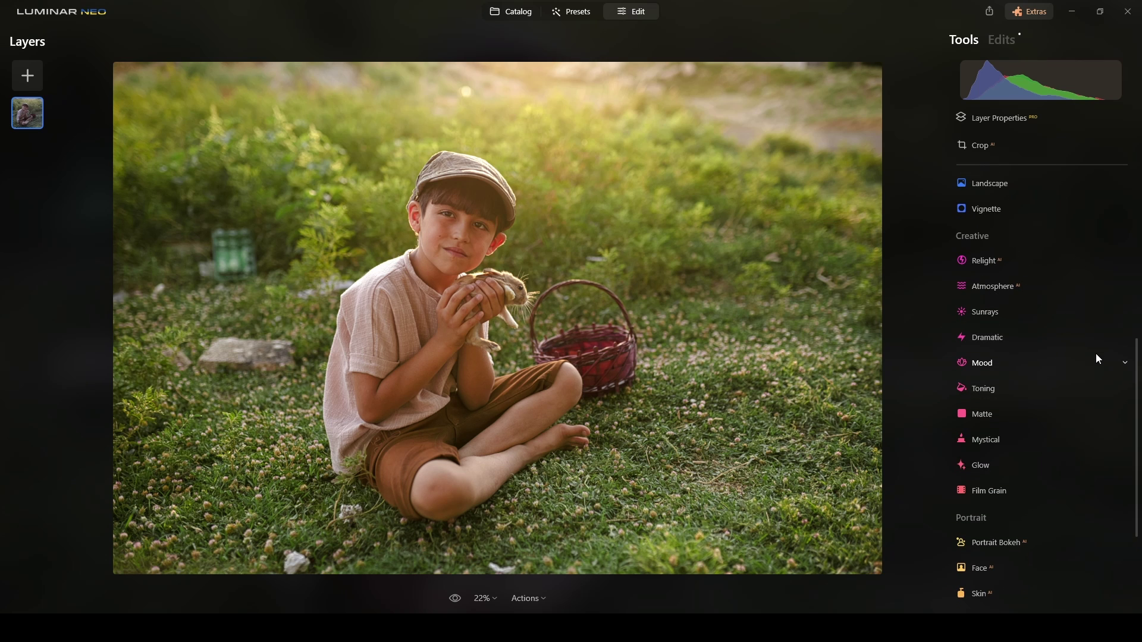
pyautogui.scroll(-3, 989, 359)
pyautogui.click(969, 394)
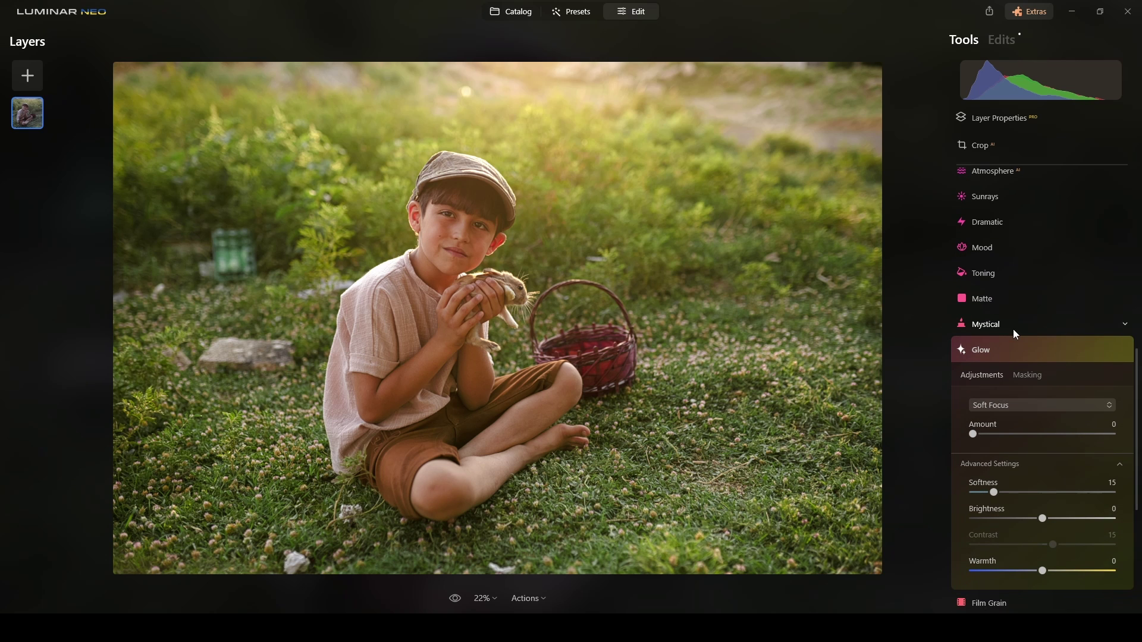
pyautogui.click(1062, 405)
pyautogui.click(1031, 446)
# Raise the Glow Amount to 63 and compare the photo with and without it.
pyautogui.moveTo(973, 435); pyautogui.dragTo(1062, 441)
pyautogui.click(1105, 350)
pyautogui.click(1105, 350)
pyautogui.click(1104, 351)
pyautogui.click(1105, 350)
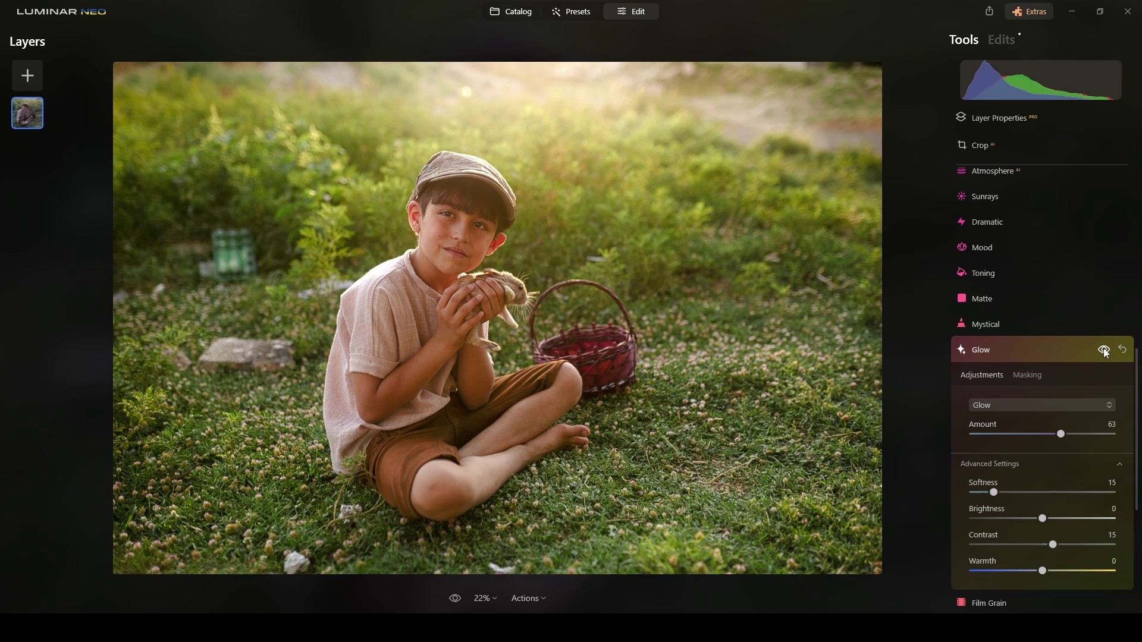
pyautogui.click(1105, 351)
pyautogui.click(1104, 351)
# Set Glow Softness to 70 and Contrast to 41, checking against the unglowed photo.
pyautogui.moveTo(995, 493); pyautogui.dragTo(1071, 546)
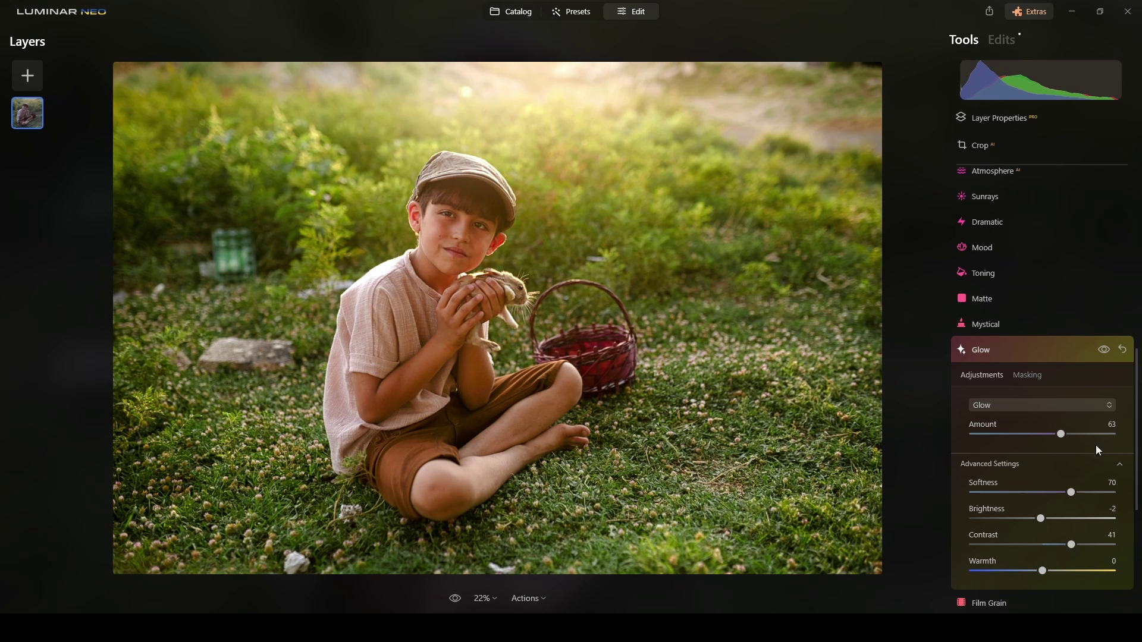
pyautogui.click(1105, 351)
pyautogui.click(1105, 353)
pyautogui.click(1105, 351)
pyautogui.click(1105, 350)
pyautogui.click(1104, 351)
pyautogui.click(1105, 351)
pyautogui.click(1101, 351)
pyautogui.click(1101, 349)
pyautogui.click(1100, 349)
pyautogui.click(1100, 349)
pyautogui.click(1066, 354)
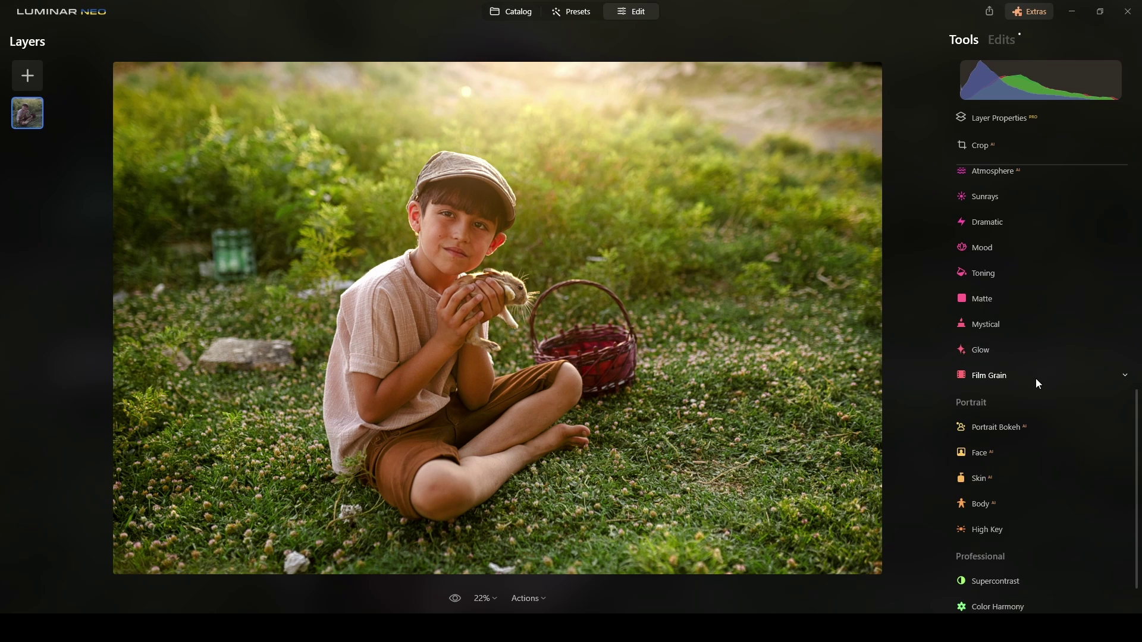
# Raise Smart Contrast in Develop's Light section to 31.
pyautogui.scroll(10, 1011, 381)
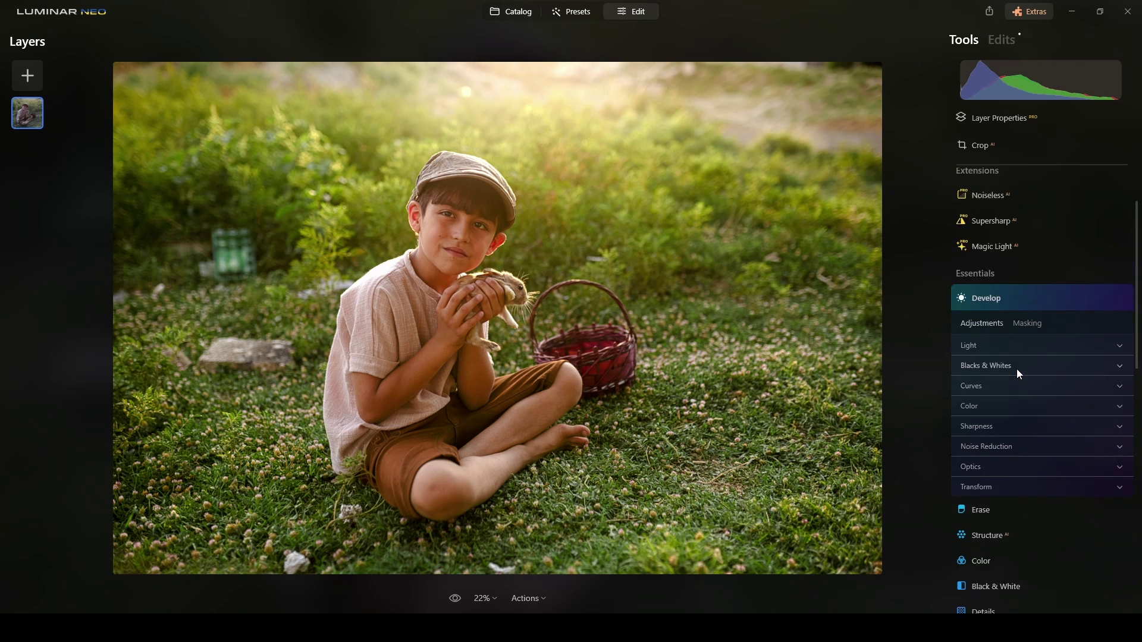
pyautogui.scroll(-1, 1016, 368)
pyautogui.click(1117, 291)
pyautogui.moveTo(1043, 346); pyautogui.dragTo(1065, 356)
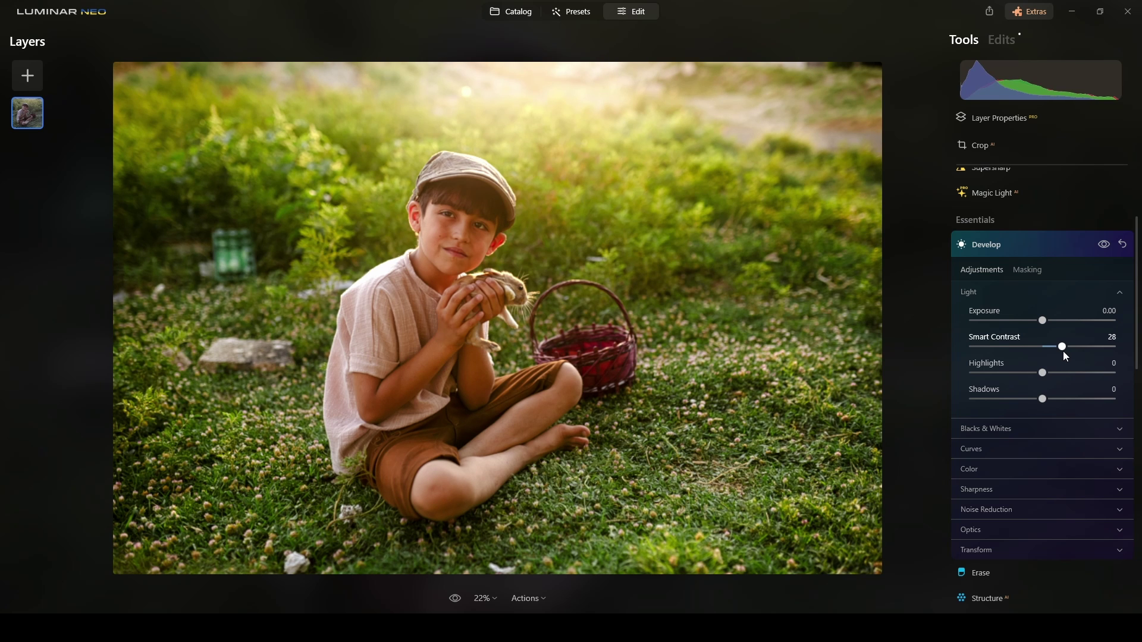
pyautogui.moveTo(1064, 351); pyautogui.dragTo(1065, 352)
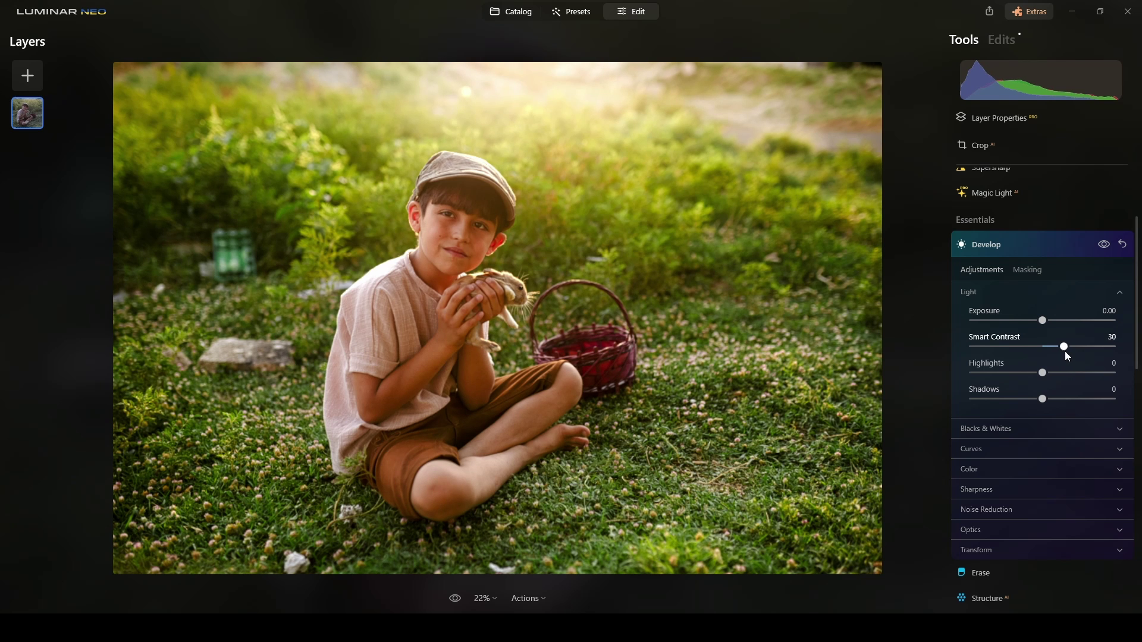
# Compare the contrast boost on and off, then against the unedited original.
pyautogui.click(1105, 245)
pyautogui.click(1104, 245)
pyautogui.click(1105, 245)
pyautogui.click(1105, 244)
pyautogui.click(1105, 245)
pyautogui.click(1104, 245)
pyautogui.click(1058, 240)
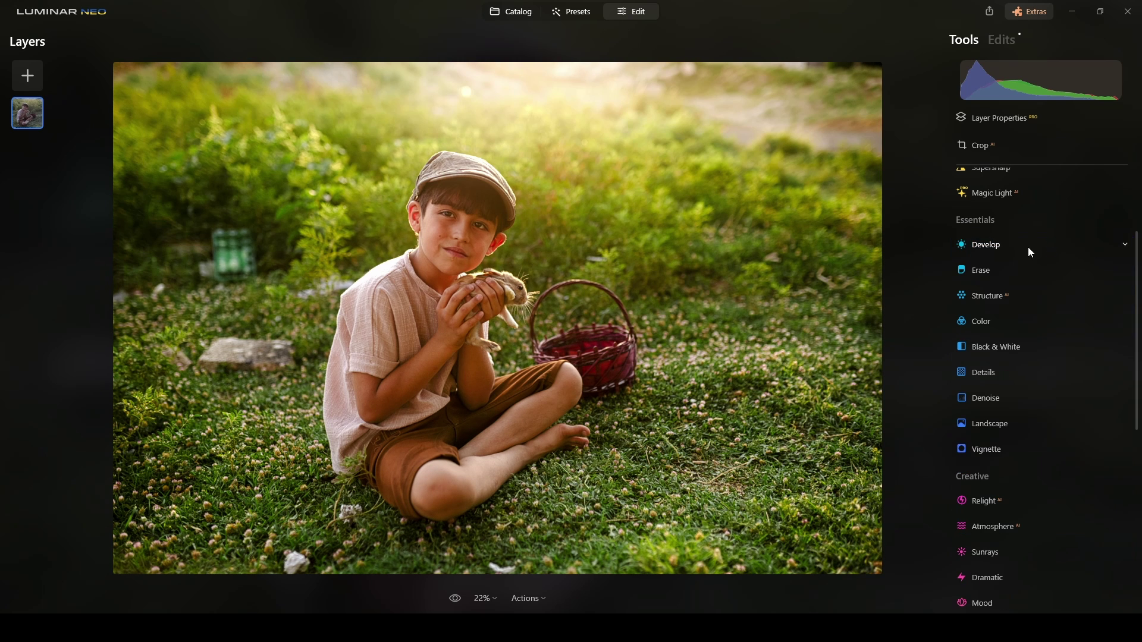
pyautogui.click(459, 604)
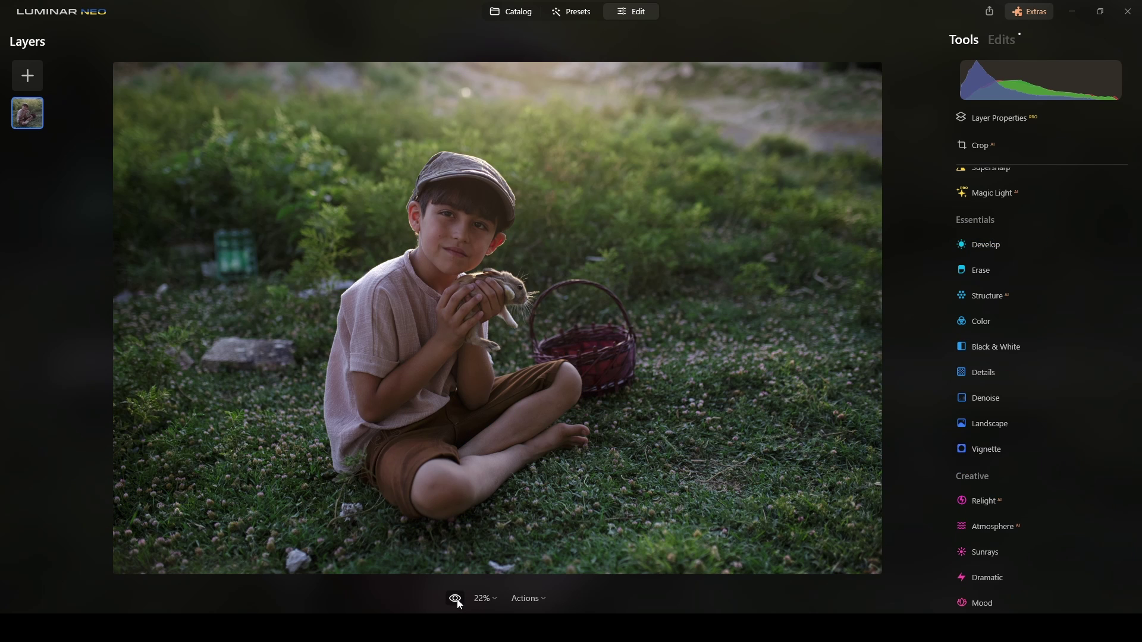
pyautogui.click(459, 603)
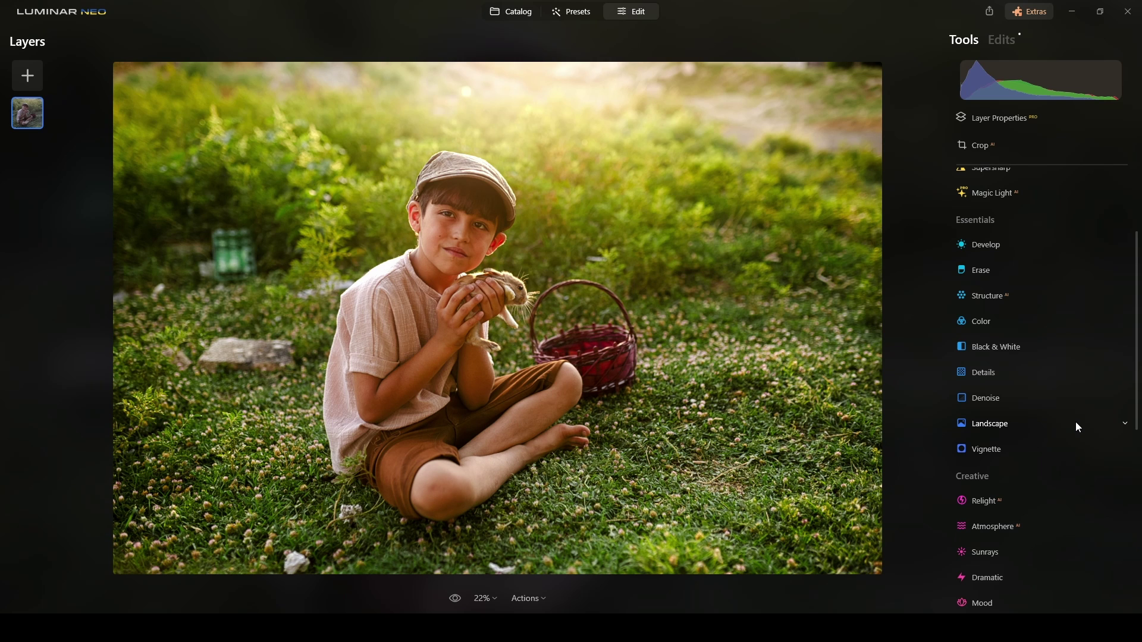
# Add a Vignette with Amount -58 and toggle it on and off to compare.
pyautogui.click(982, 449)
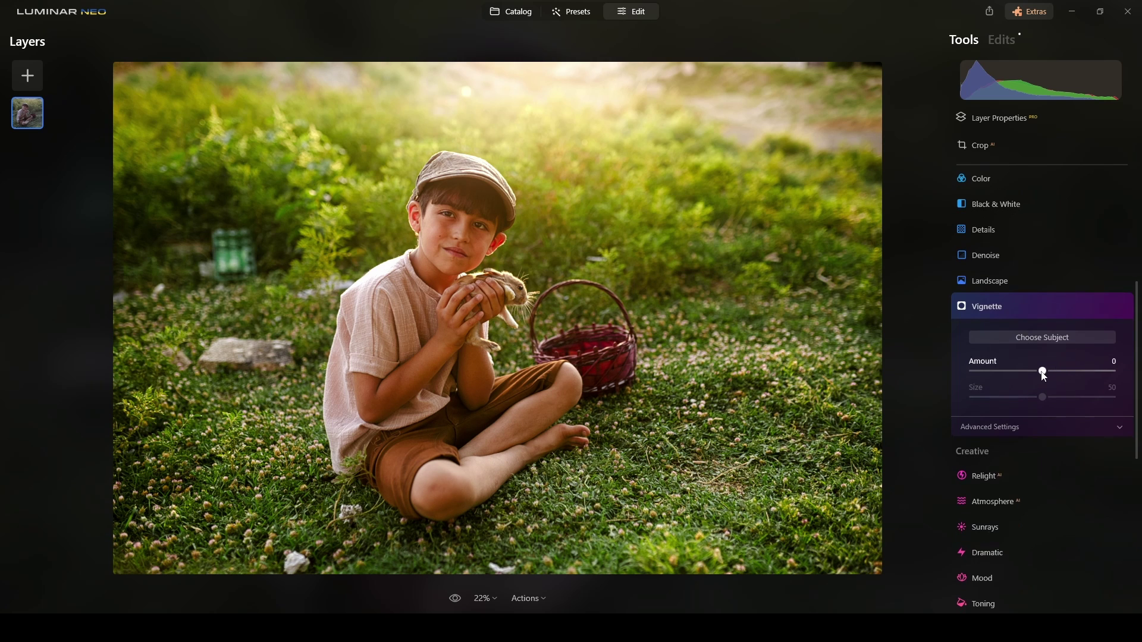
pyautogui.moveTo(1043, 372); pyautogui.dragTo(1005, 377)
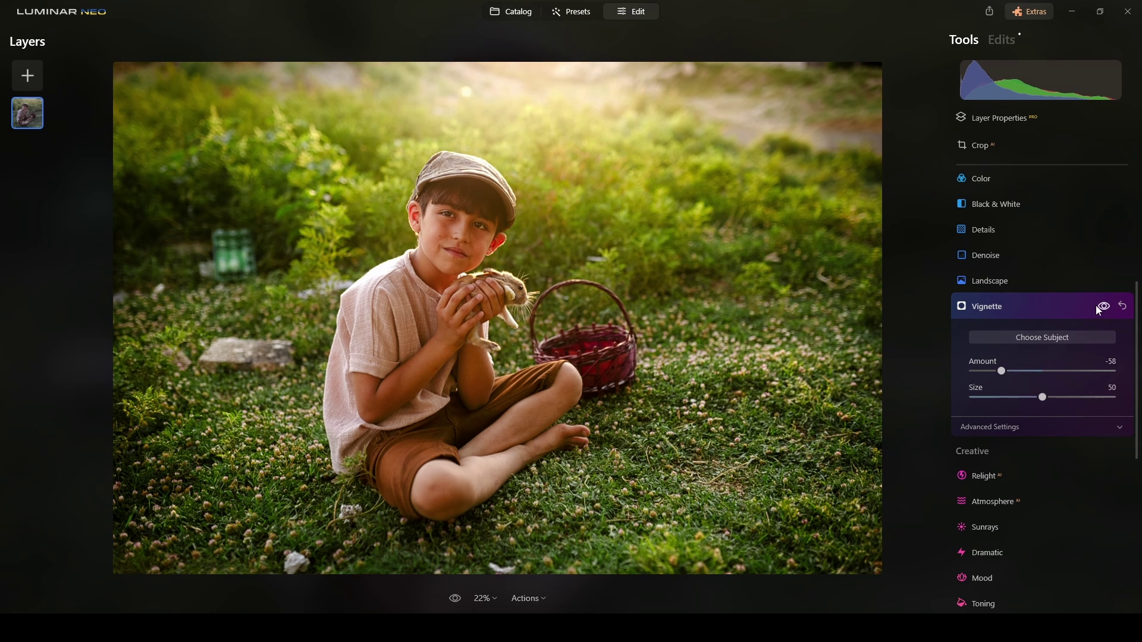
pyautogui.click(1096, 306)
pyautogui.click(1097, 306)
pyautogui.click(1097, 306)
pyautogui.click(1096, 305)
pyautogui.click(1098, 306)
pyautogui.click(1098, 307)
pyautogui.click(1035, 310)
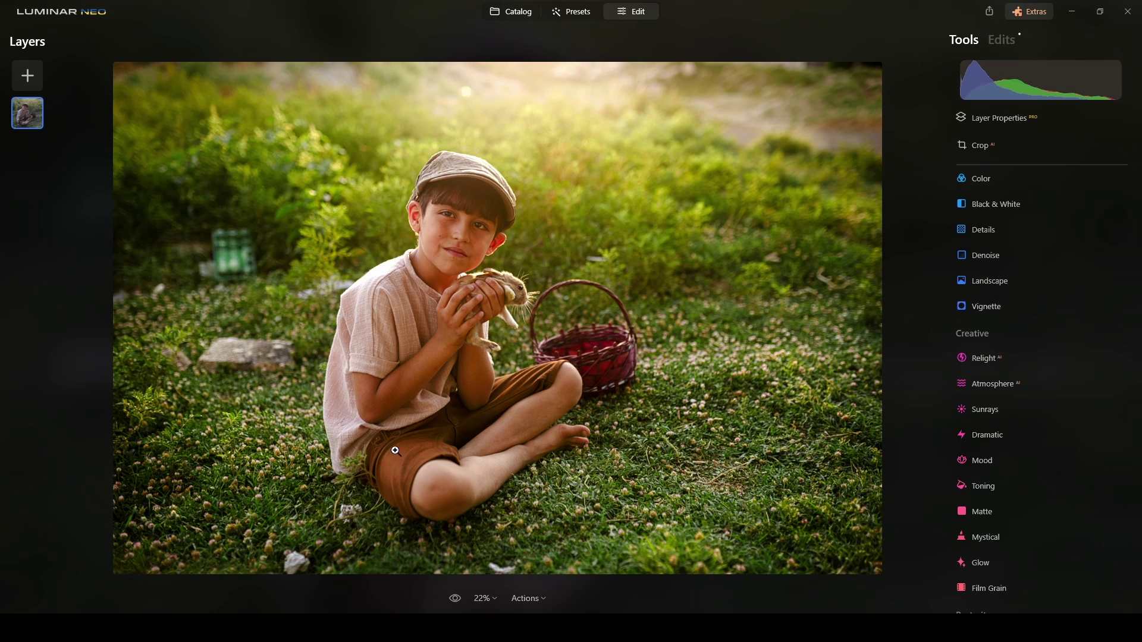
pyautogui.click(454, 599)
pyautogui.click(454, 599)
# Add the canvas texture from My Images as a new layer at 100 opacity.
pyautogui.click(26, 75)
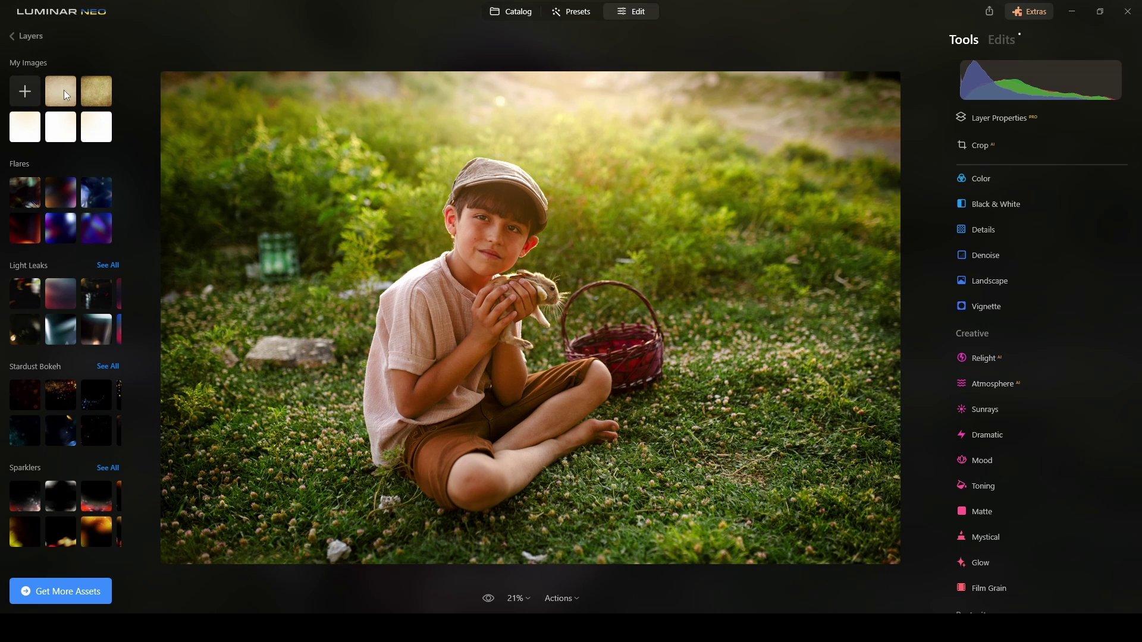
pyautogui.click(98, 91)
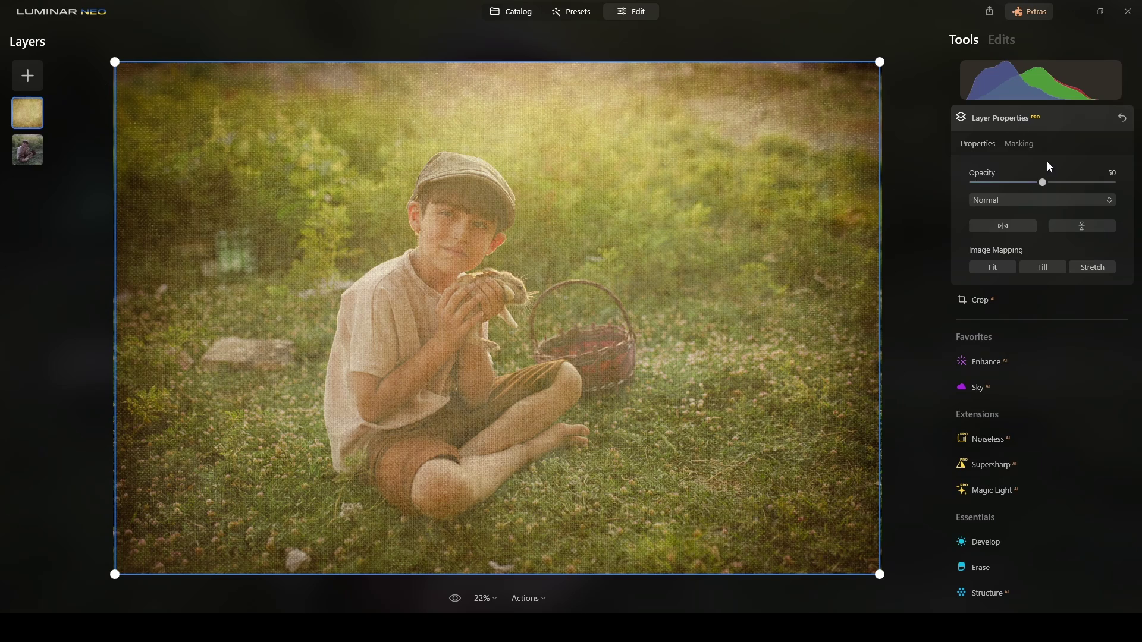
pyautogui.moveTo(1042, 183); pyautogui.dragTo(1123, 185)
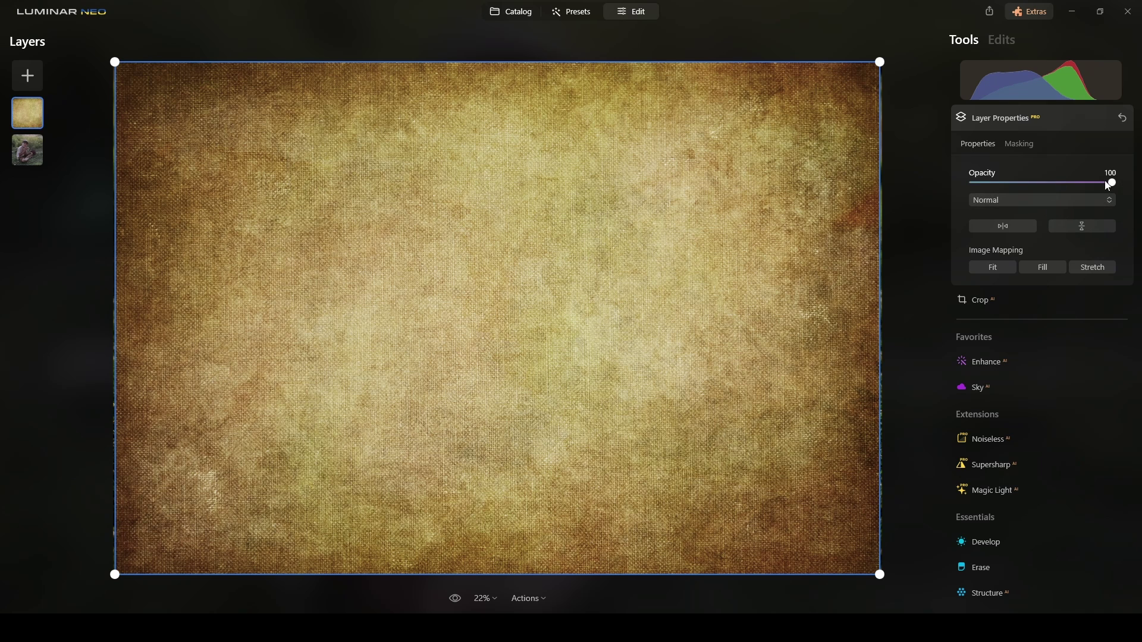
pyautogui.click(1078, 201)
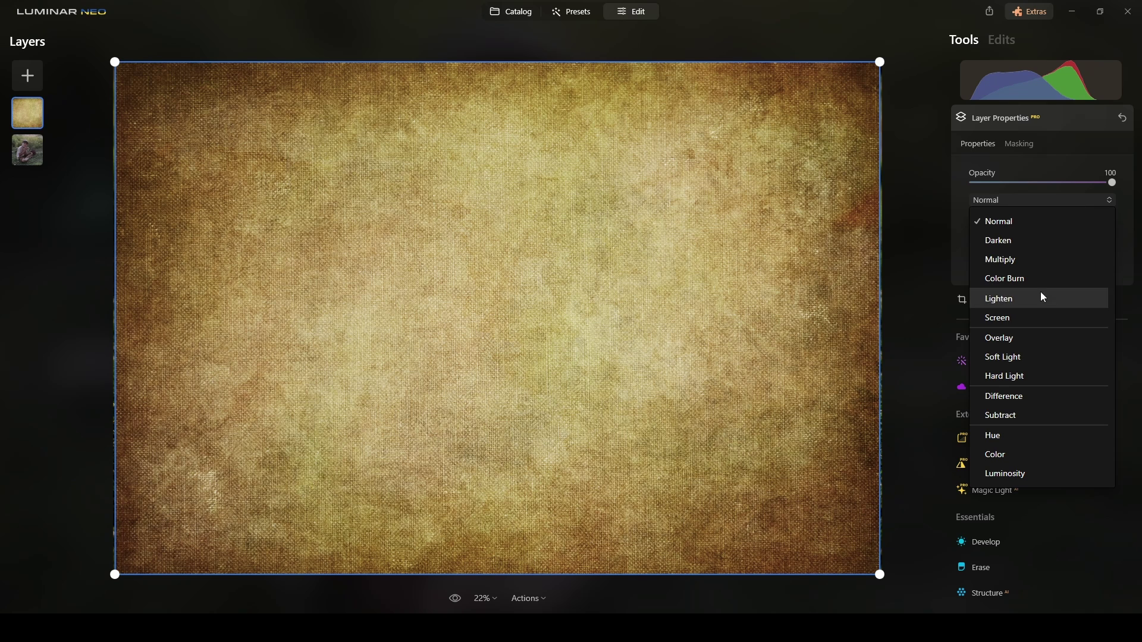
# Try Multiply, Overlay and Soft Light blends on the texture, settling on Multiply.
pyautogui.click(1042, 260)
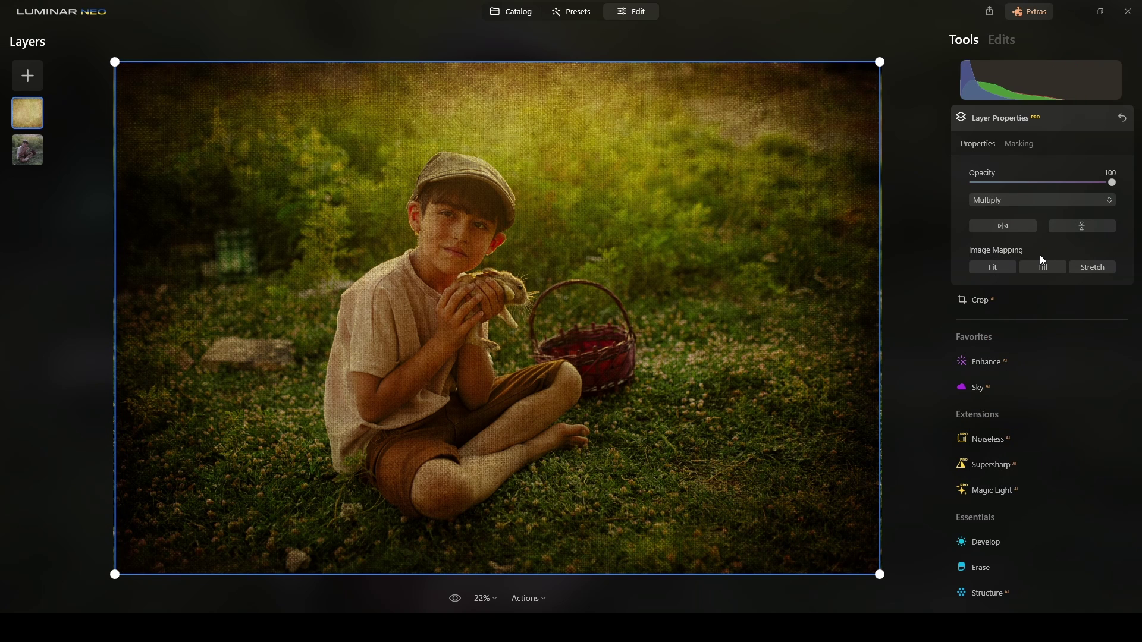
pyautogui.click(1048, 196)
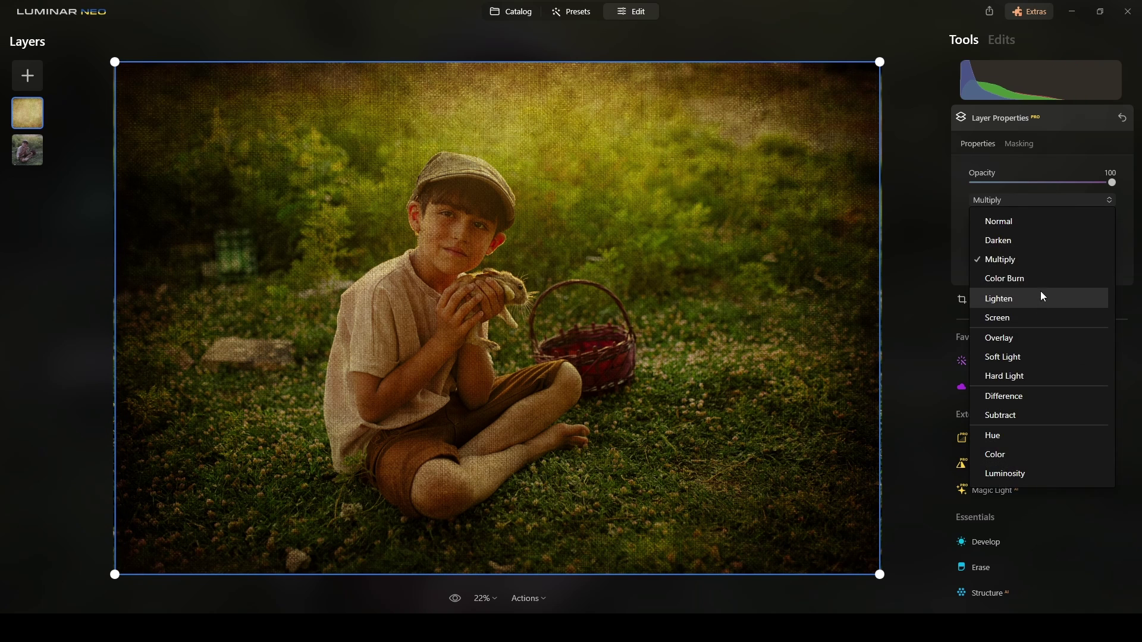
pyautogui.click(1036, 339)
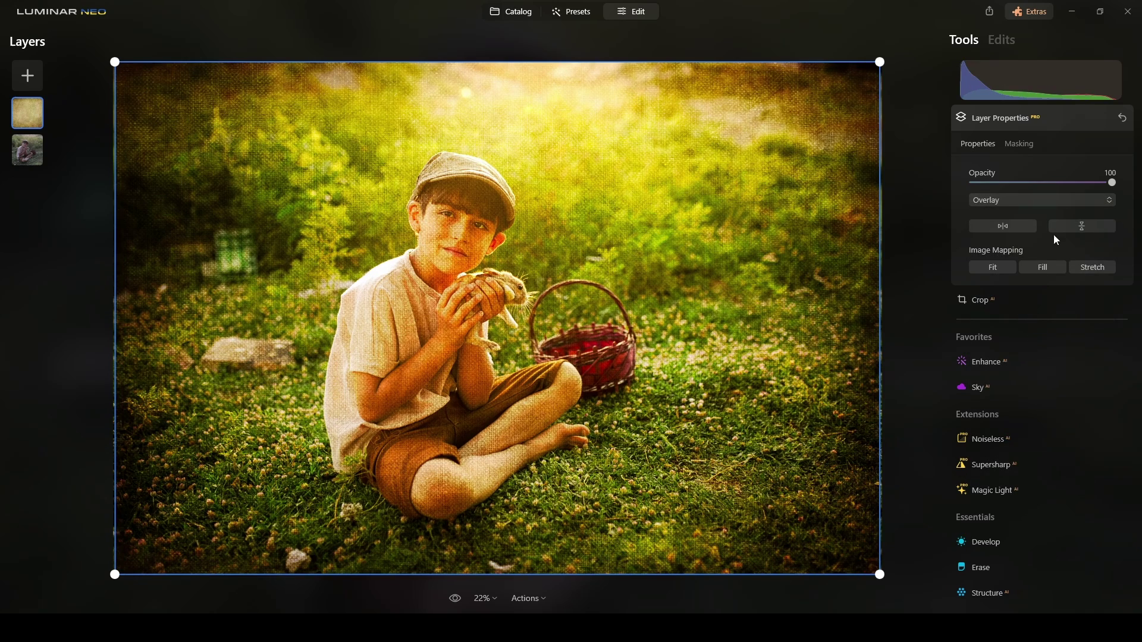
pyautogui.click(1063, 205)
pyautogui.click(1034, 356)
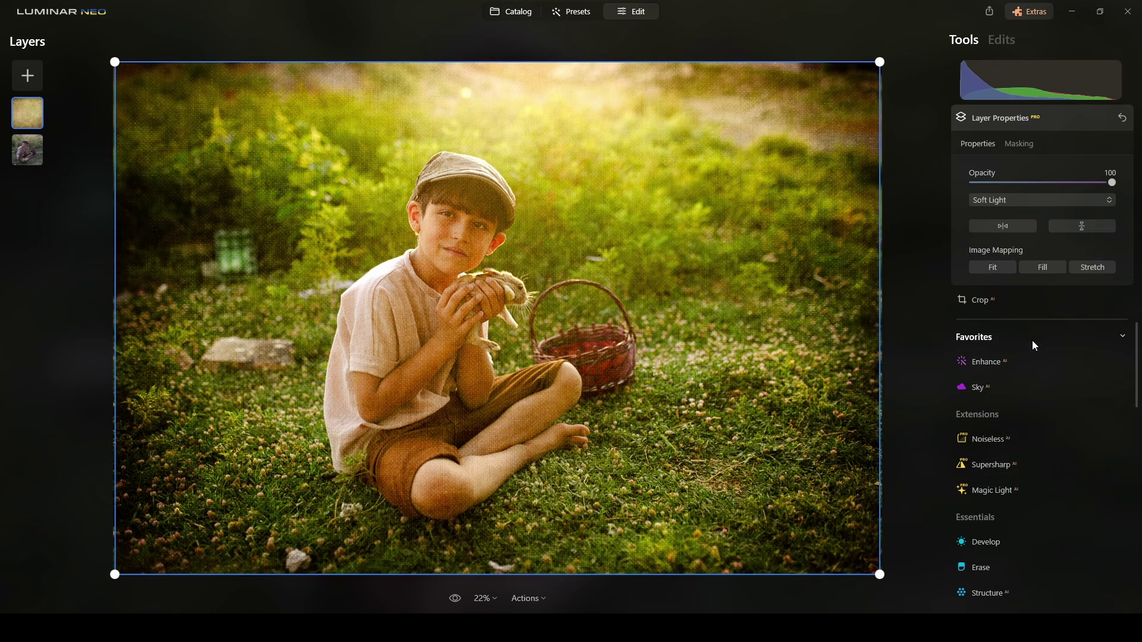
pyautogui.click(1061, 200)
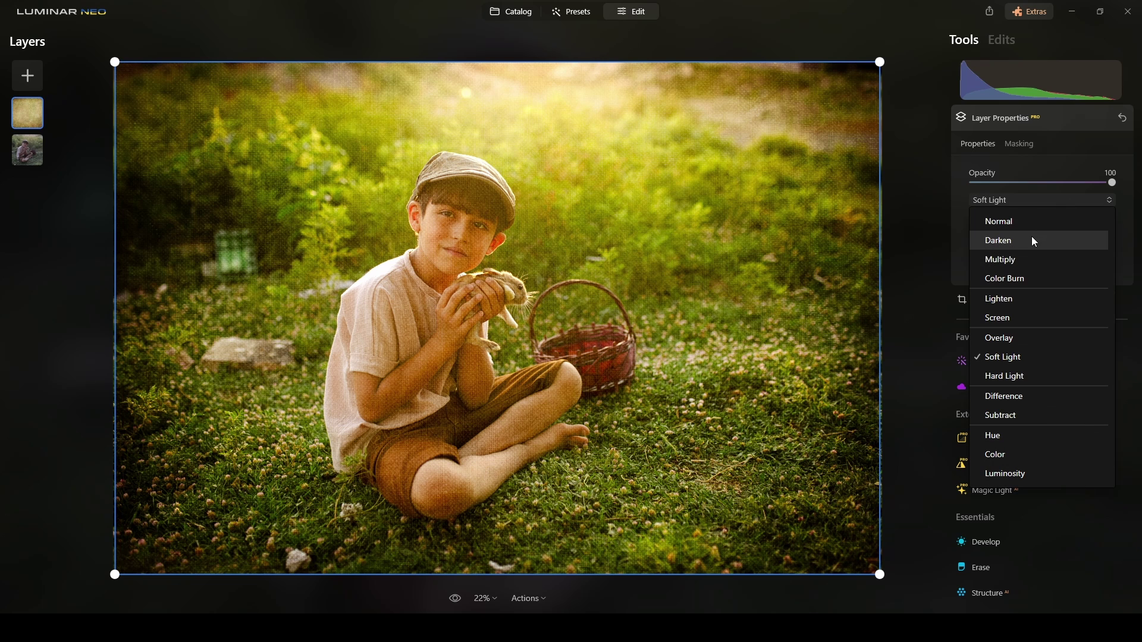
pyautogui.click(1031, 260)
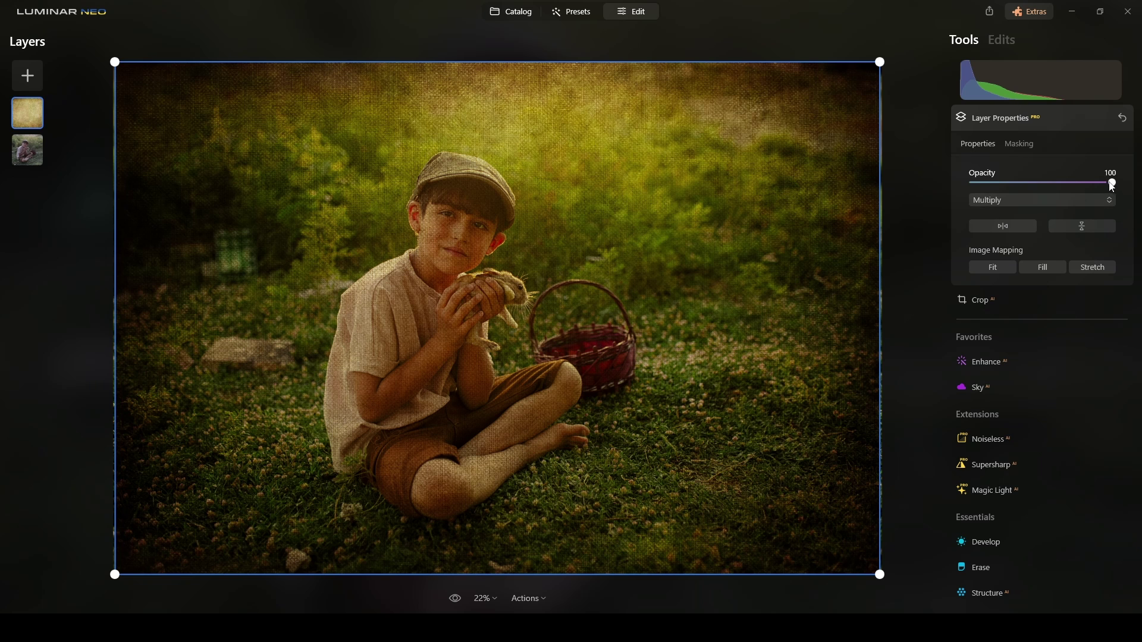
# Drop the texture opacity to 50 and stretch its left and right edges slightly outward.
pyautogui.moveTo(1112, 183); pyautogui.dragTo(1043, 186)
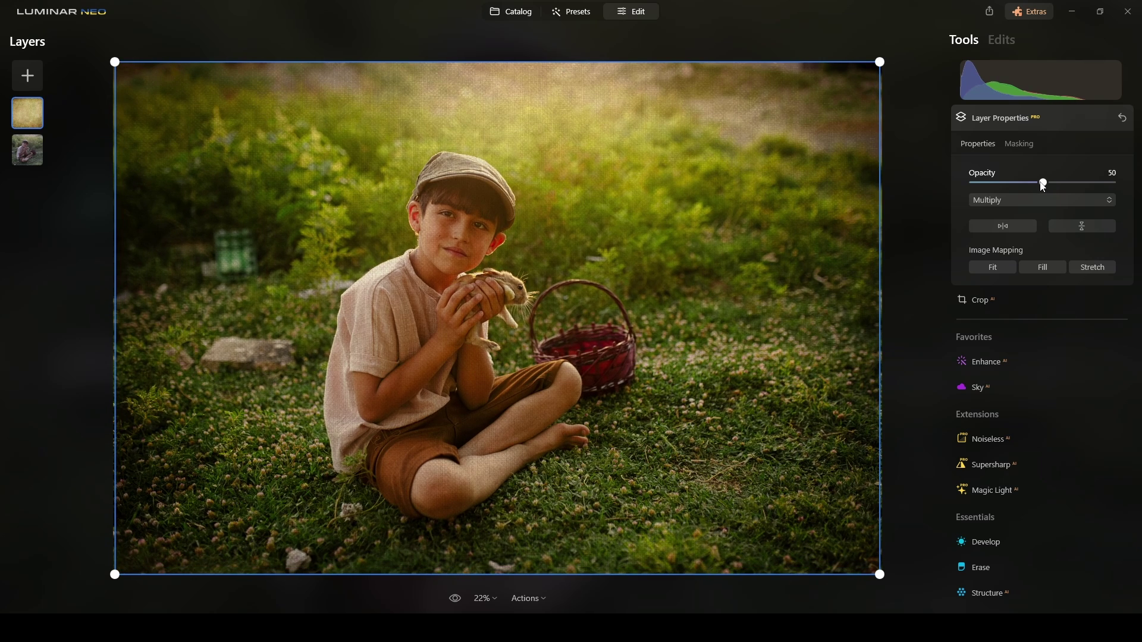
pyautogui.click(1084, 119)
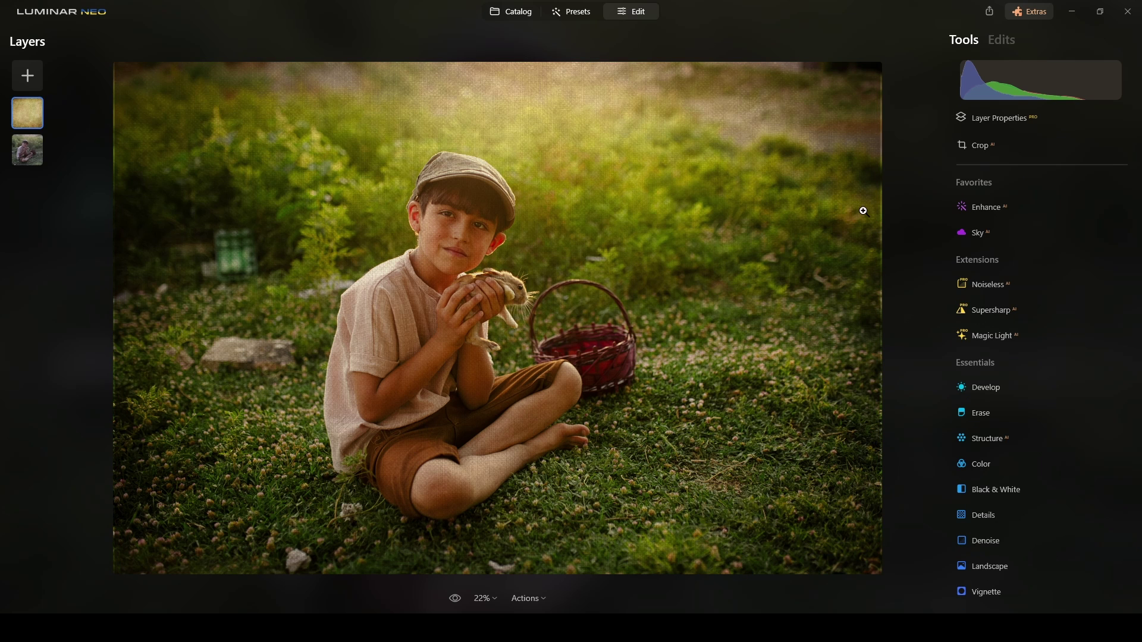
pyautogui.click(1002, 117)
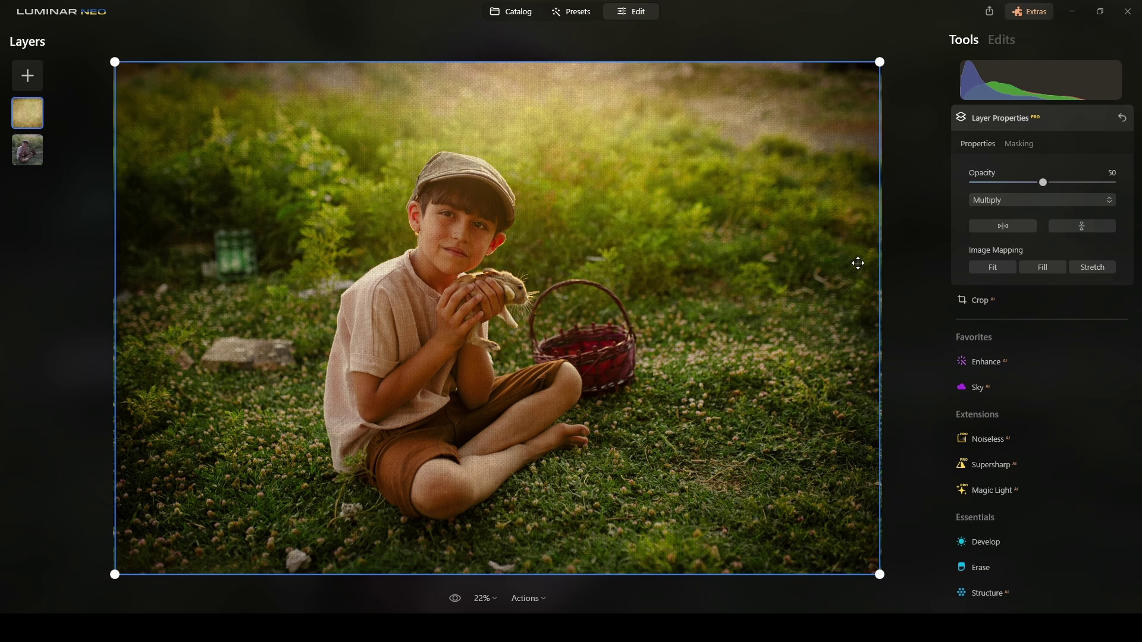
pyautogui.moveTo(881, 315); pyautogui.dragTo(885, 315)
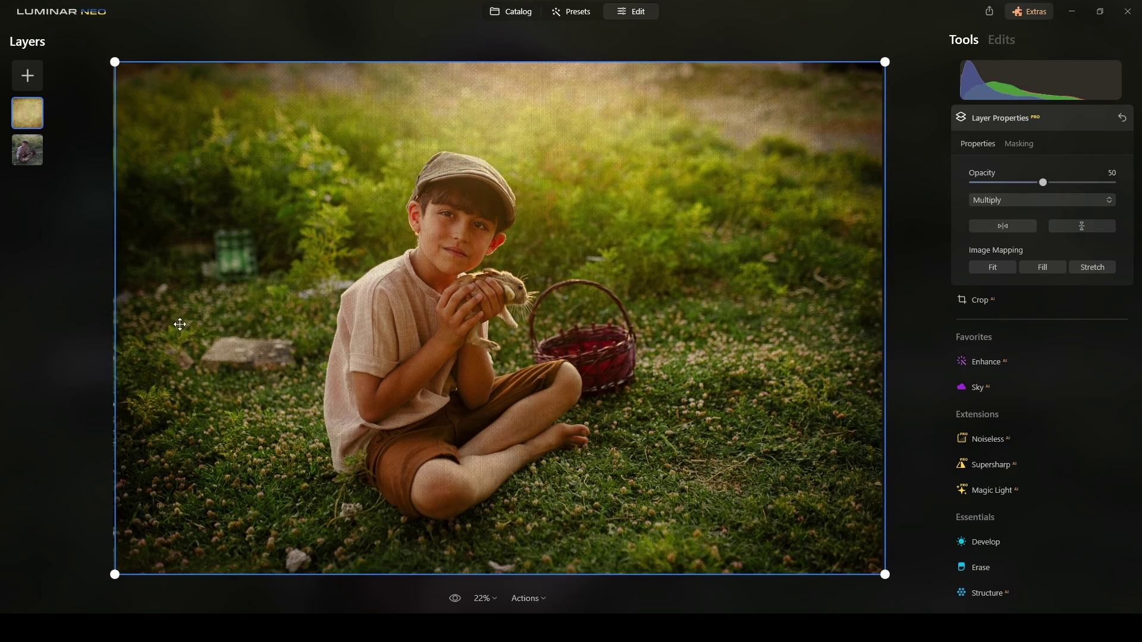
pyautogui.moveTo(117, 317); pyautogui.dragTo(108, 316)
pyautogui.click(1090, 126)
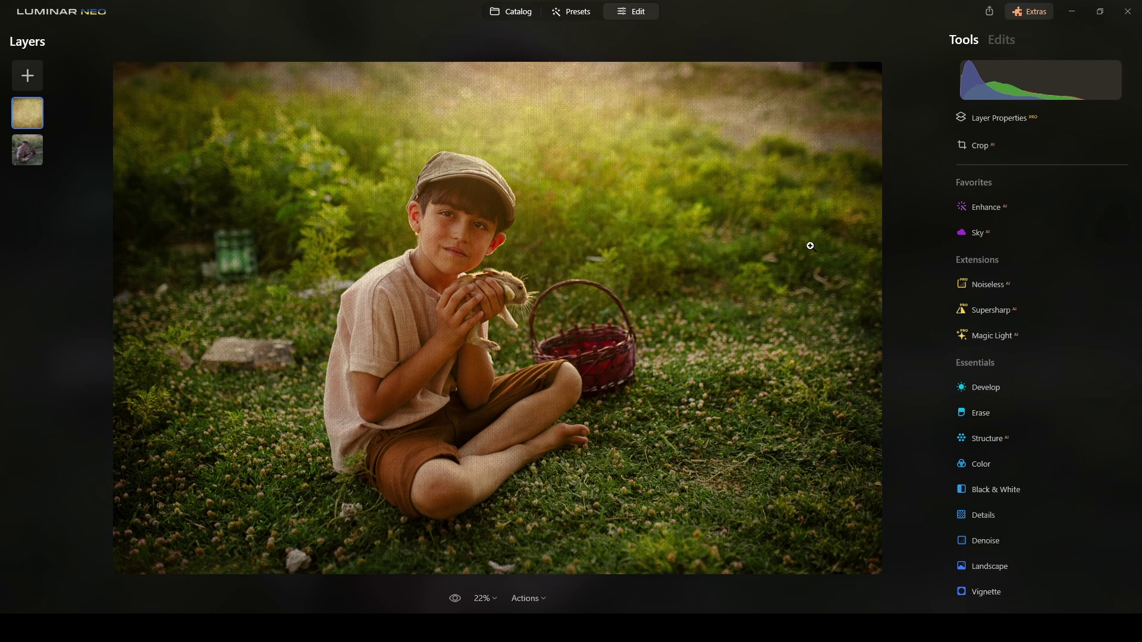
pyautogui.click(570, 280)
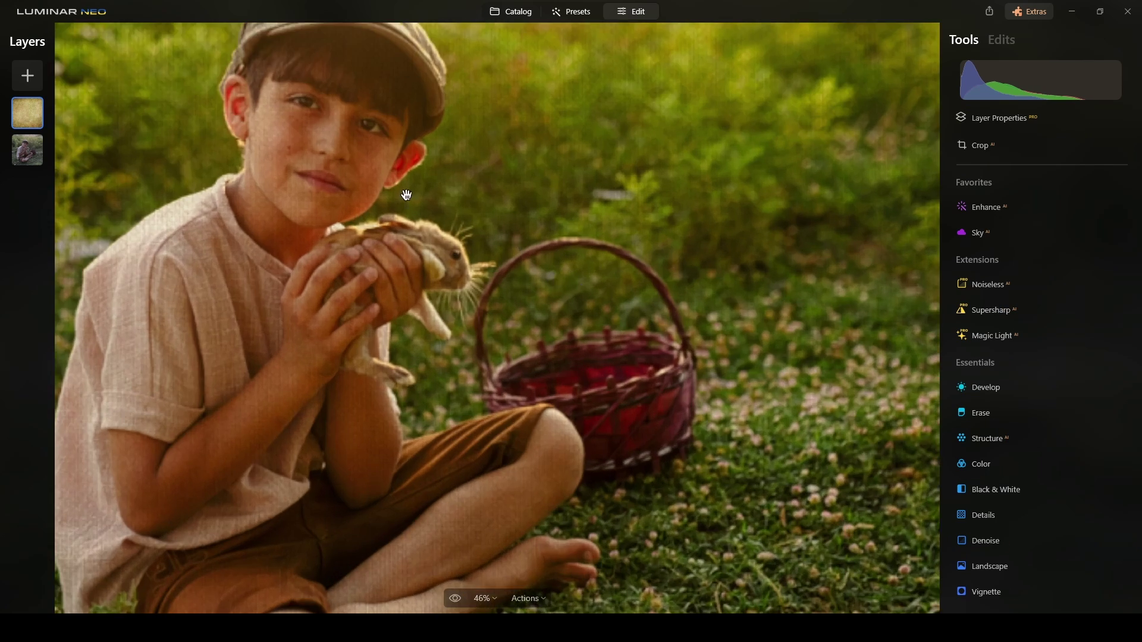
pyautogui.moveTo(395, 191); pyautogui.dragTo(592, 204)
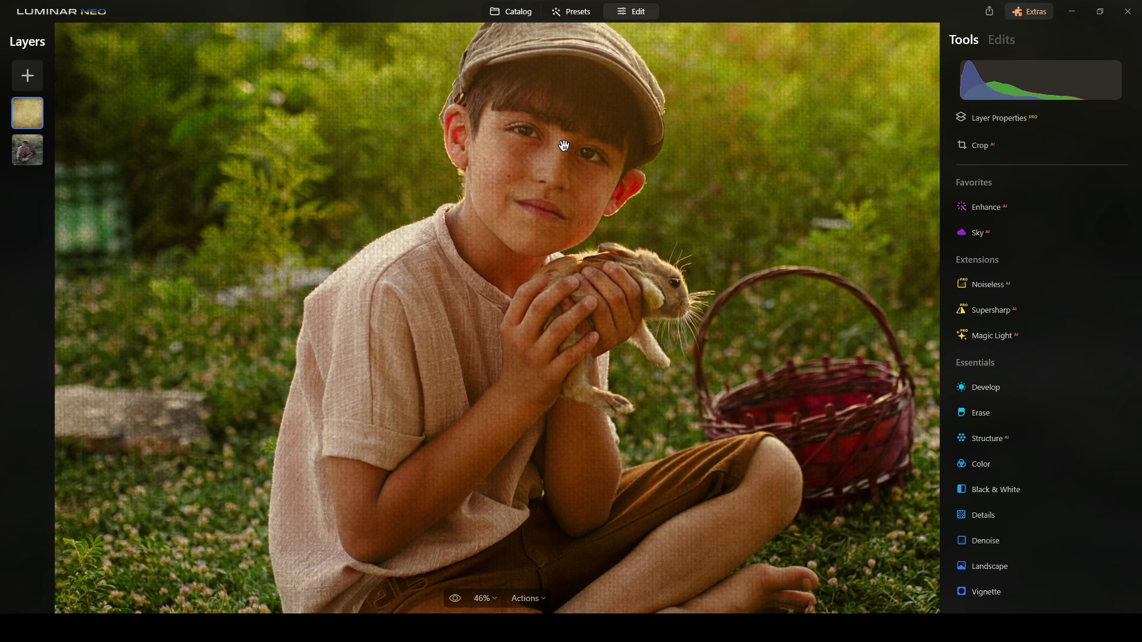
pyautogui.moveTo(564, 147); pyautogui.dragTo(538, 232)
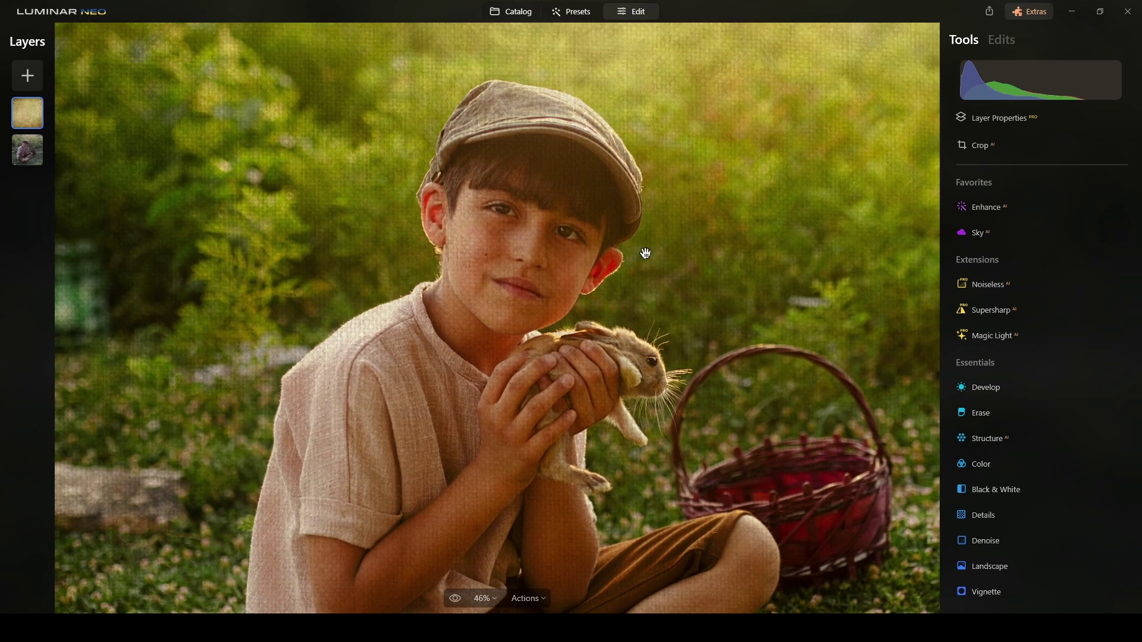
pyautogui.scroll(3, 537, 240)
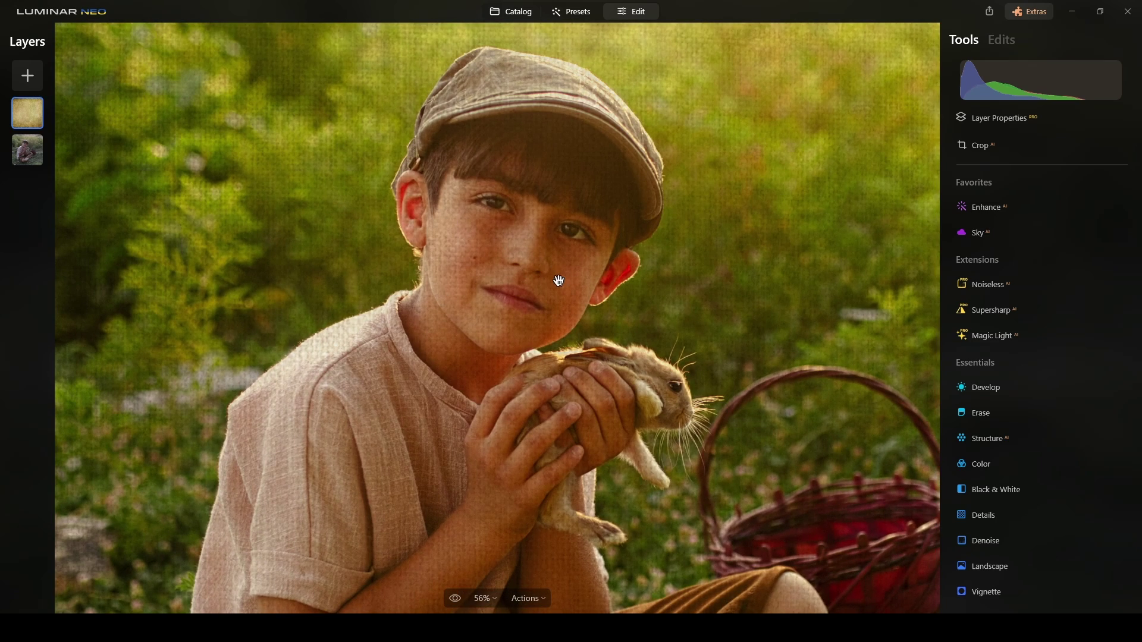
pyautogui.scroll(-3, 557, 281)
pyautogui.scroll(-4, 557, 281)
pyautogui.scroll(5, 499, 257)
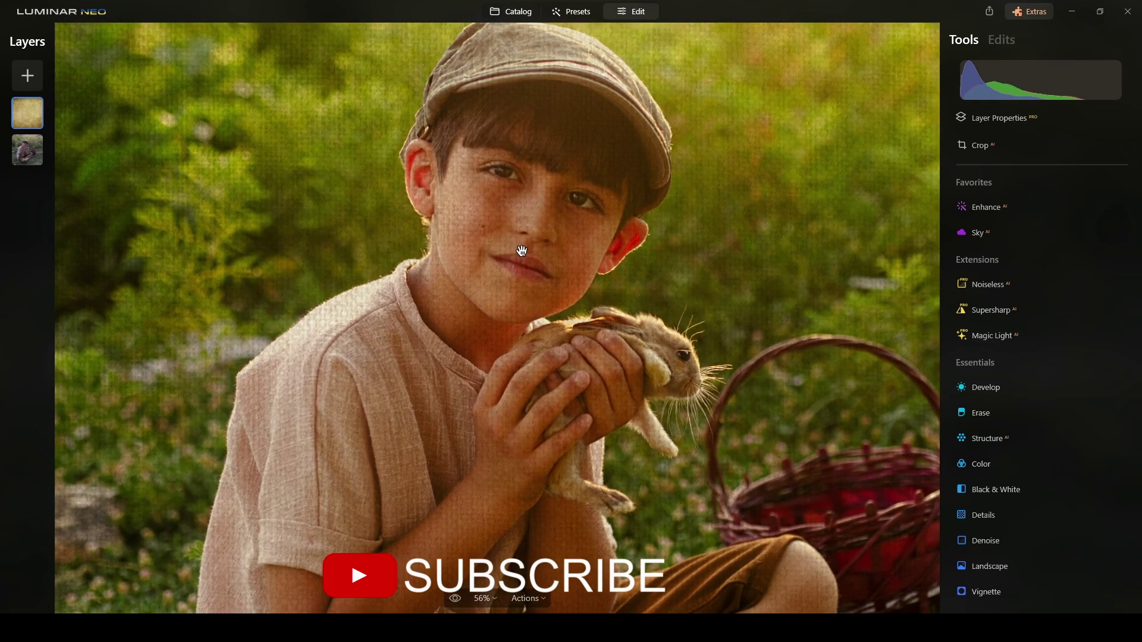
pyautogui.scroll(-1, 522, 250)
pyautogui.scroll(-4, 542, 330)
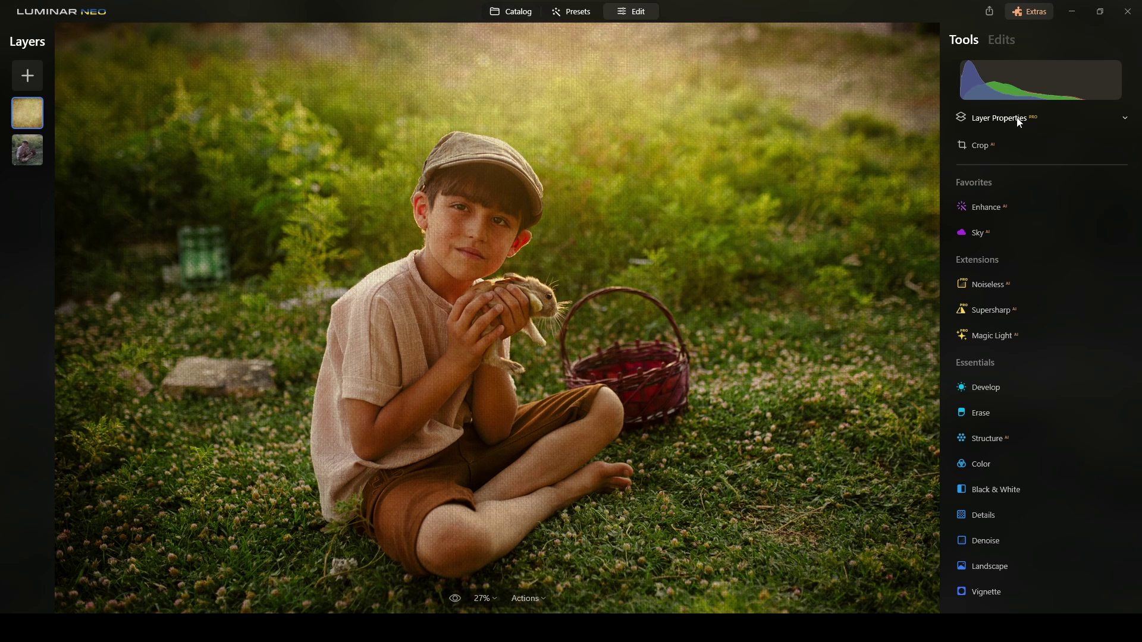
# Set up an Erase mask brush at Strength 30 on the texture layer.
pyautogui.click(1019, 122)
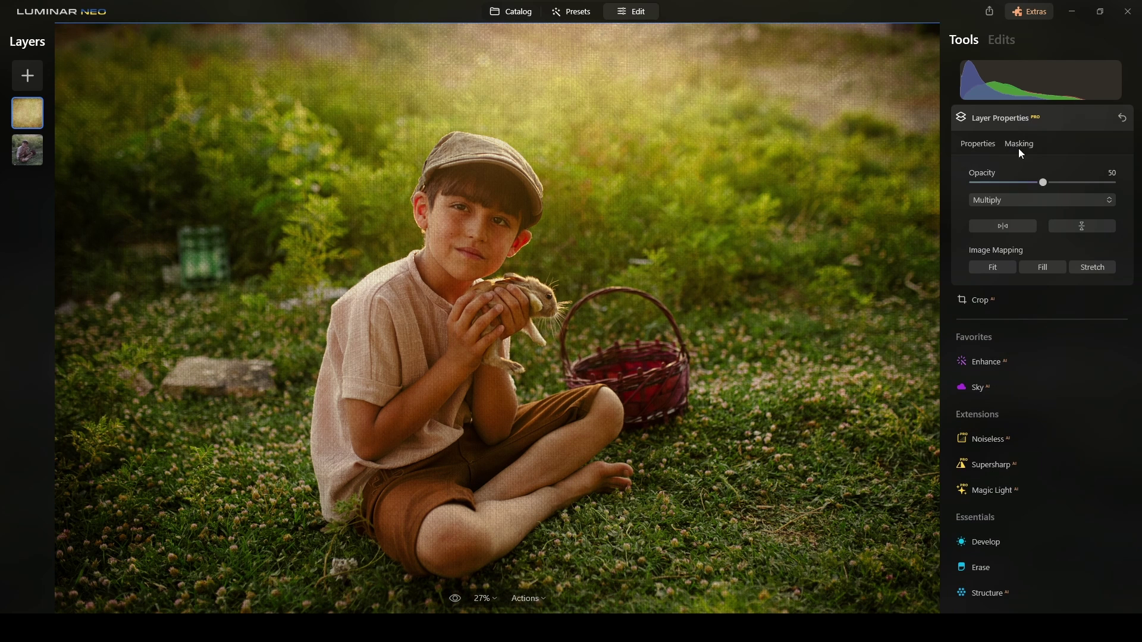
pyautogui.click(1021, 145)
pyautogui.click(998, 169)
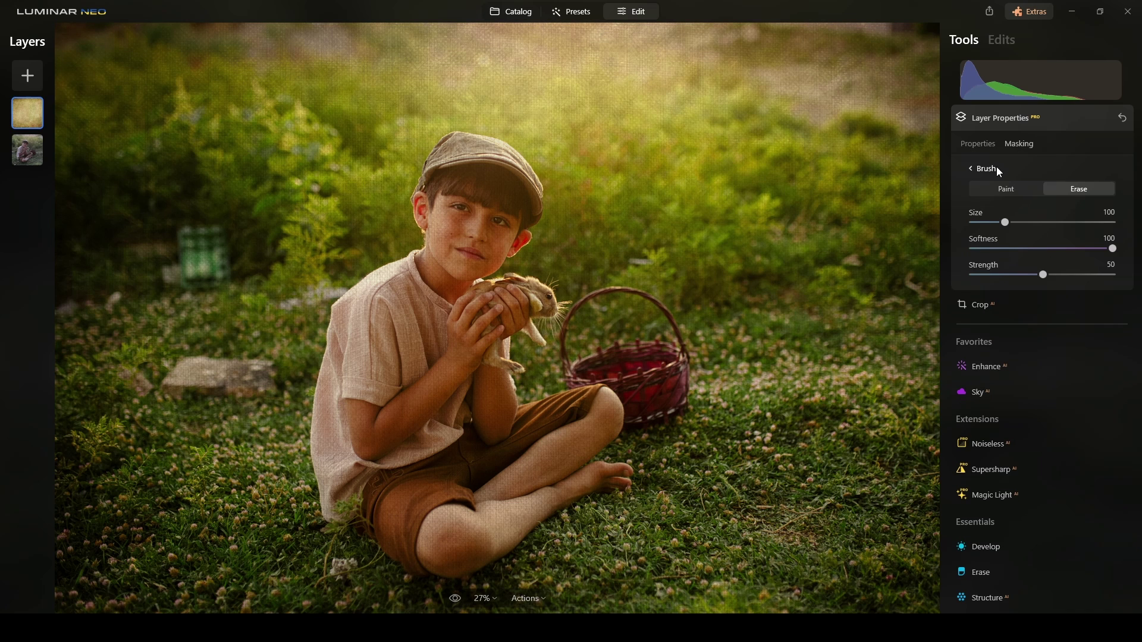
pyautogui.moveTo(1044, 275); pyautogui.dragTo(1014, 277)
# Paint the texture off the boy's face, cap, arm, cheek, hands and feet.
pyautogui.moveTo(438, 228)
pyautogui.mouseDown()
pyautogui.moveTo(477, 226)
pyautogui.moveTo(449, 257)
pyautogui.moveTo(499, 226)
pyautogui.moveTo(448, 198)
pyautogui.moveTo(482, 191)
pyautogui.moveTo(450, 180)
pyautogui.moveTo(476, 173)
pyautogui.moveTo(499, 203)
pyautogui.moveTo(466, 243)
pyautogui.moveTo(475, 273)
pyautogui.moveTo(477, 223)
pyautogui.moveTo(451, 173)
pyautogui.moveTo(507, 192)
pyautogui.moveTo(476, 242)
pyautogui.mouseUp()
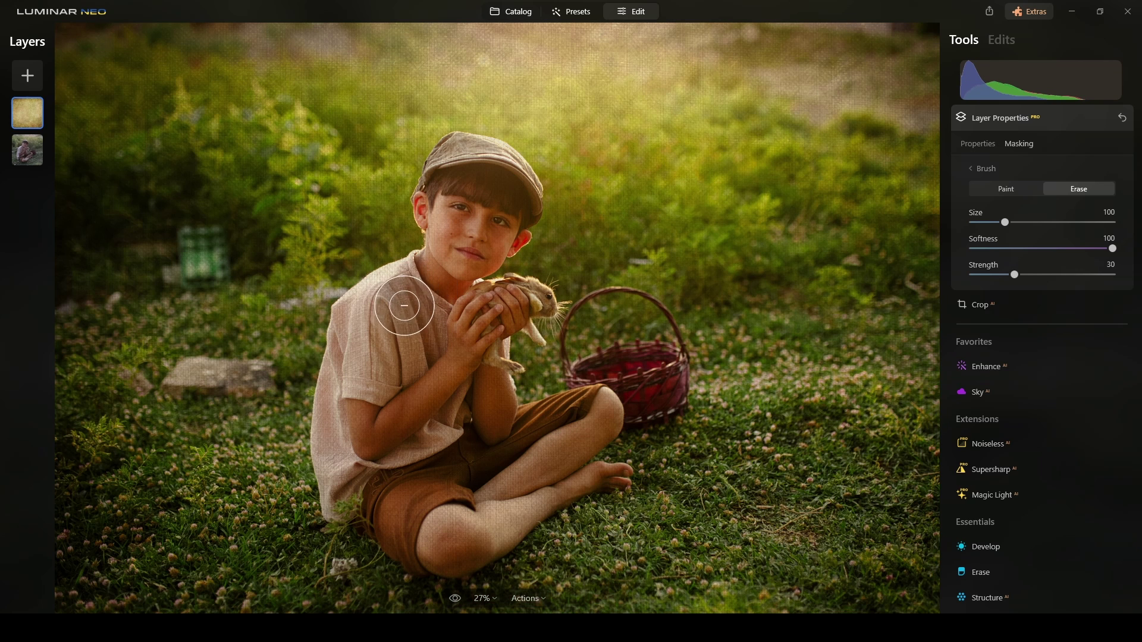
pyautogui.moveTo(398, 305)
pyautogui.mouseDown()
pyautogui.moveTo(336, 456)
pyautogui.moveTo(376, 380)
pyautogui.moveTo(425, 333)
pyautogui.moveTo(470, 354)
pyautogui.moveTo(380, 429)
pyautogui.moveTo(478, 346)
pyautogui.moveTo(420, 317)
pyautogui.moveTo(443, 286)
pyautogui.moveTo(491, 310)
pyautogui.moveTo(445, 394)
pyautogui.moveTo(366, 435)
pyautogui.moveTo(387, 452)
pyautogui.moveTo(481, 383)
pyautogui.moveTo(426, 473)
pyautogui.moveTo(419, 455)
pyautogui.moveTo(423, 479)
pyautogui.moveTo(365, 488)
pyautogui.moveTo(473, 529)
pyautogui.moveTo(456, 548)
pyautogui.moveTo(561, 483)
pyautogui.moveTo(570, 465)
pyautogui.moveTo(526, 451)
pyautogui.moveTo(542, 430)
pyautogui.moveTo(574, 430)
pyautogui.moveTo(581, 417)
pyautogui.moveTo(560, 479)
pyautogui.moveTo(572, 468)
pyautogui.moveTo(486, 432)
pyautogui.moveTo(487, 395)
pyautogui.moveTo(414, 424)
pyautogui.moveTo(354, 412)
pyautogui.moveTo(338, 471)
pyautogui.moveTo(351, 338)
pyautogui.moveTo(379, 307)
pyautogui.moveTo(341, 372)
pyautogui.moveTo(335, 454)
pyautogui.moveTo(409, 442)
pyautogui.moveTo(453, 397)
pyautogui.mouseUp()
pyautogui.scroll(2, 488, 285)
pyautogui.moveTo(496, 253)
pyautogui.mouseDown()
pyautogui.moveTo(494, 194)
pyautogui.moveTo(447, 183)
pyautogui.moveTo(446, 226)
pyautogui.moveTo(437, 214)
pyautogui.moveTo(523, 218)
pyautogui.moveTo(472, 230)
pyautogui.moveTo(509, 185)
pyautogui.moveTo(469, 199)
pyautogui.moveTo(533, 220)
pyautogui.moveTo(417, 187)
pyautogui.moveTo(426, 171)
pyautogui.moveTo(416, 203)
pyautogui.moveTo(427, 231)
pyautogui.moveTo(432, 190)
pyautogui.moveTo(461, 208)
pyautogui.moveTo(436, 167)
pyautogui.moveTo(478, 186)
pyautogui.moveTo(443, 157)
pyautogui.moveTo(459, 220)
pyautogui.moveTo(511, 191)
pyautogui.moveTo(438, 241)
pyautogui.moveTo(409, 242)
pyautogui.moveTo(428, 275)
pyautogui.moveTo(374, 268)
pyautogui.moveTo(422, 155)
pyautogui.moveTo(424, 107)
pyautogui.moveTo(499, 99)
pyautogui.mouseUp()
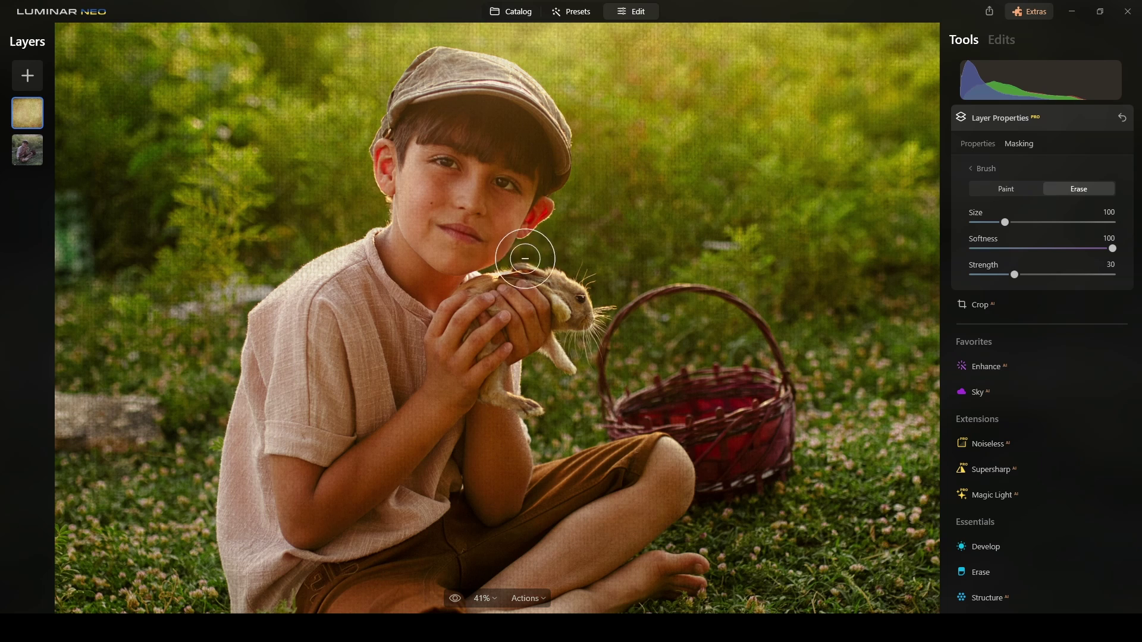
pyautogui.moveTo(491, 424); pyautogui.dragTo(503, 488)
pyautogui.moveTo(568, 547)
pyautogui.mouseDown()
pyautogui.moveTo(601, 548)
pyautogui.moveTo(587, 516)
pyautogui.mouseUp()
pyautogui.hotkey('ctrl', '0')
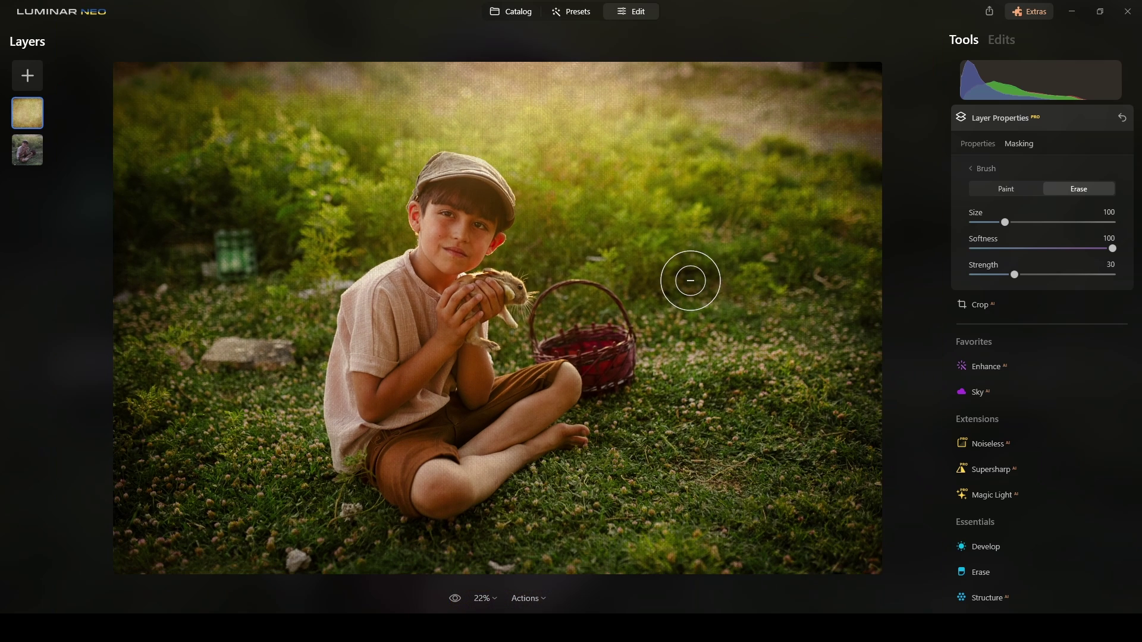
# Warm the photo by raising the Develop Color Temperature to 41.
pyautogui.click(1048, 119)
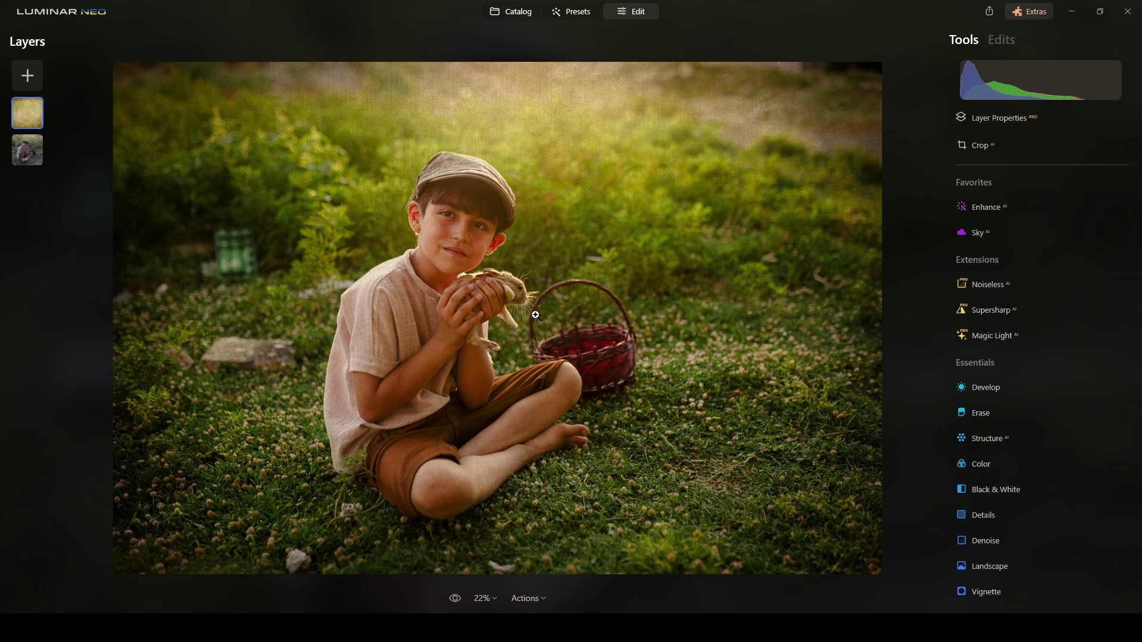
pyautogui.click(997, 391)
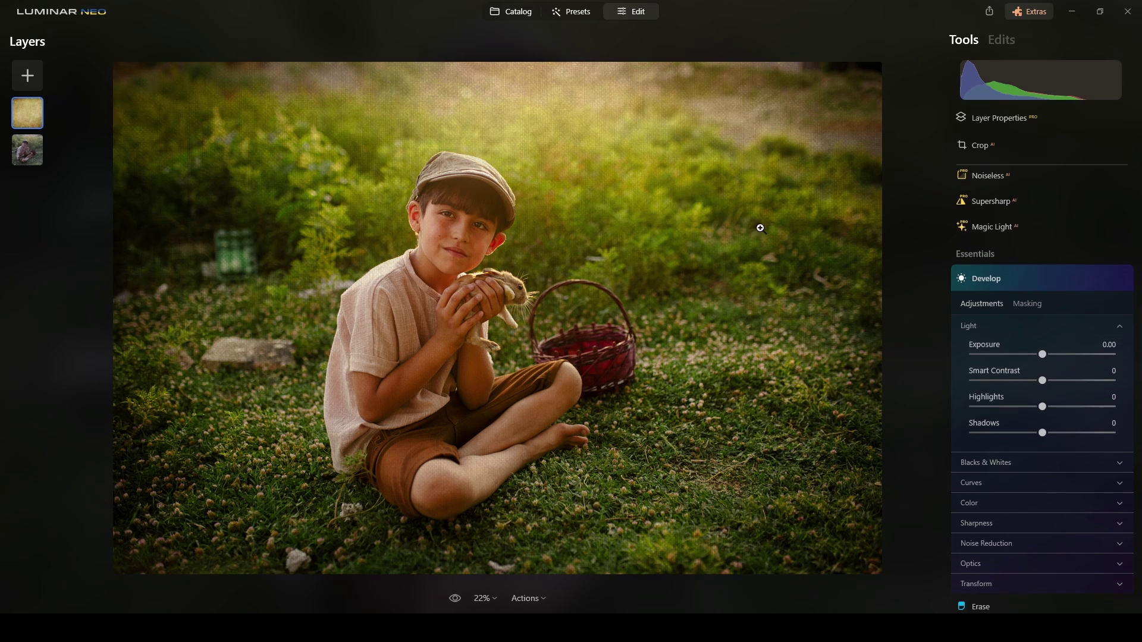
pyautogui.click(1121, 323)
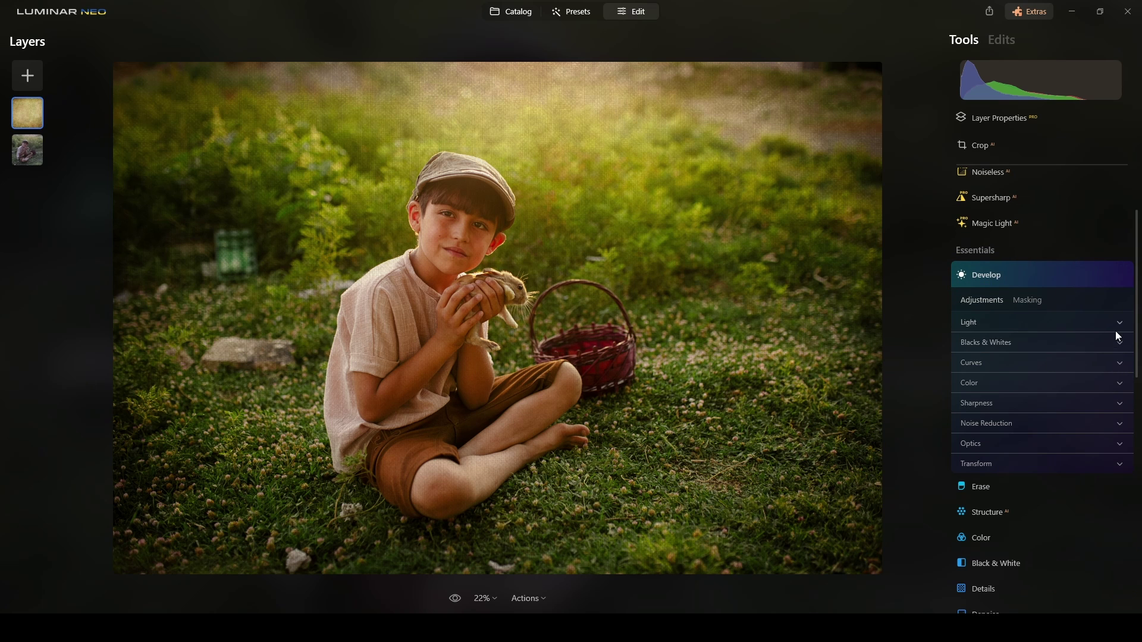
pyautogui.click(1119, 383)
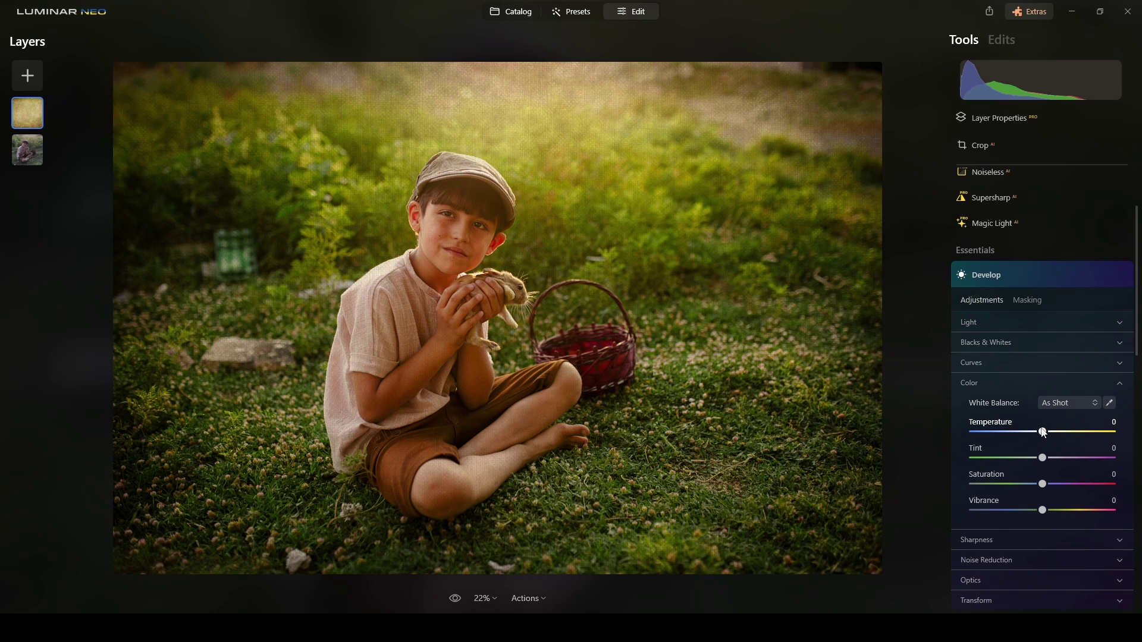
pyautogui.moveTo(1044, 435); pyautogui.dragTo(1074, 436)
# Compare with and without Develop, then lower Saturation to -23 and collapse Develop.
pyautogui.click(1105, 276)
pyautogui.click(1106, 276)
pyautogui.click(1107, 277)
pyautogui.click(1108, 277)
pyautogui.moveTo(1043, 484); pyautogui.dragTo(1026, 487)
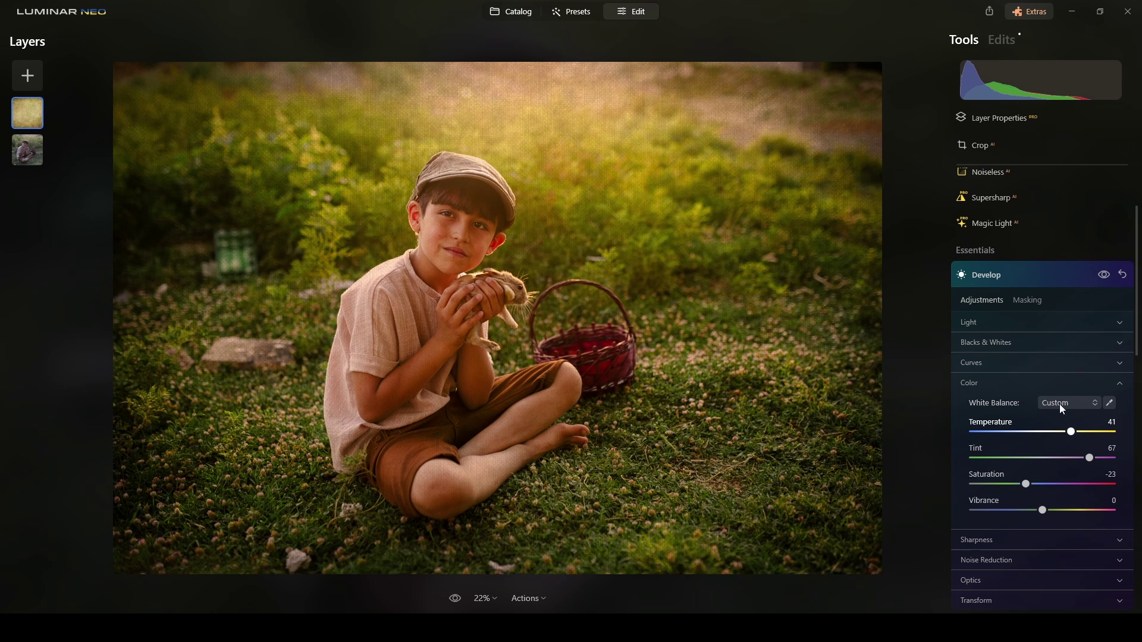
pyautogui.click(1051, 269)
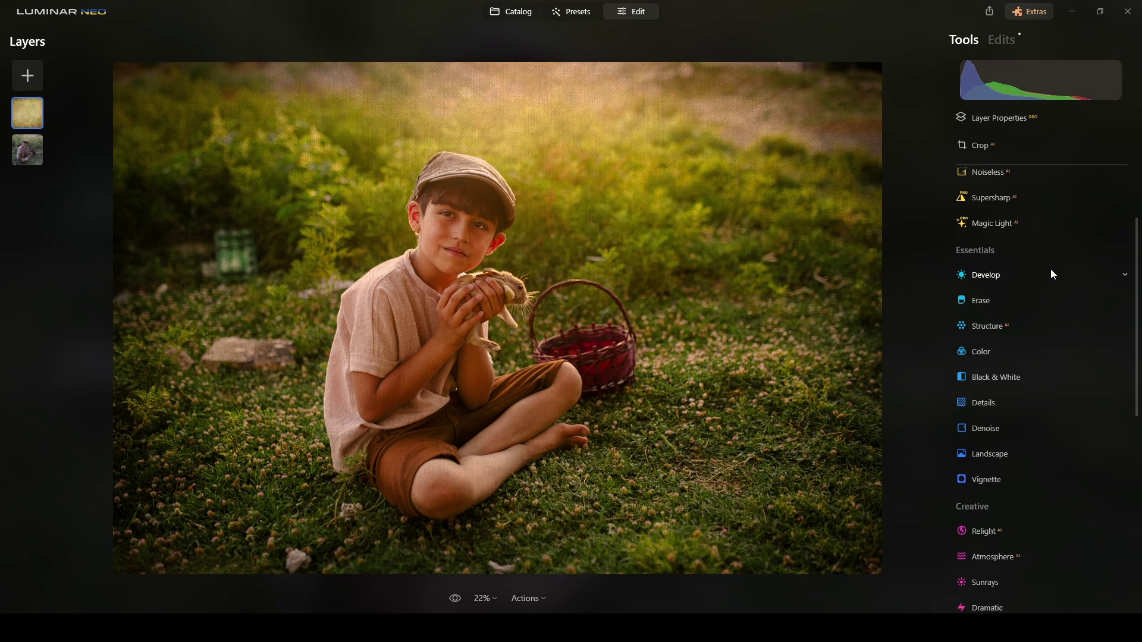